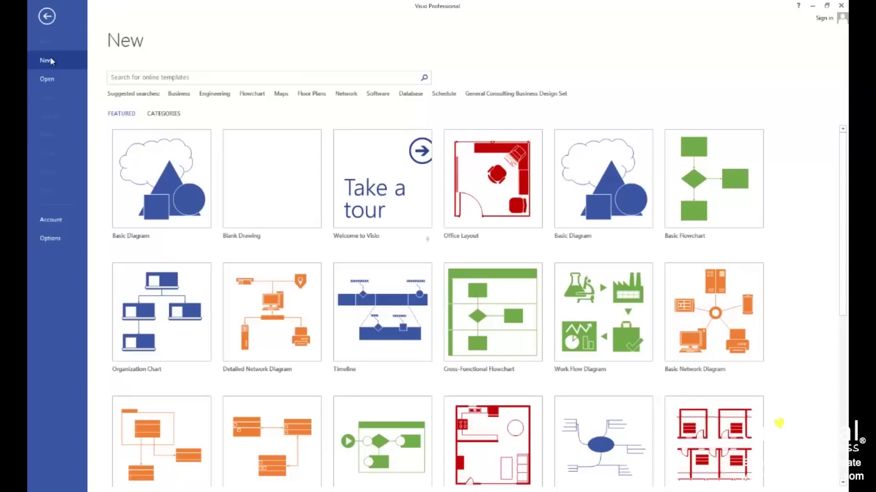
Create a new drawing from the Basic Flowchart template found under the Flowchart search.
click(262, 94)
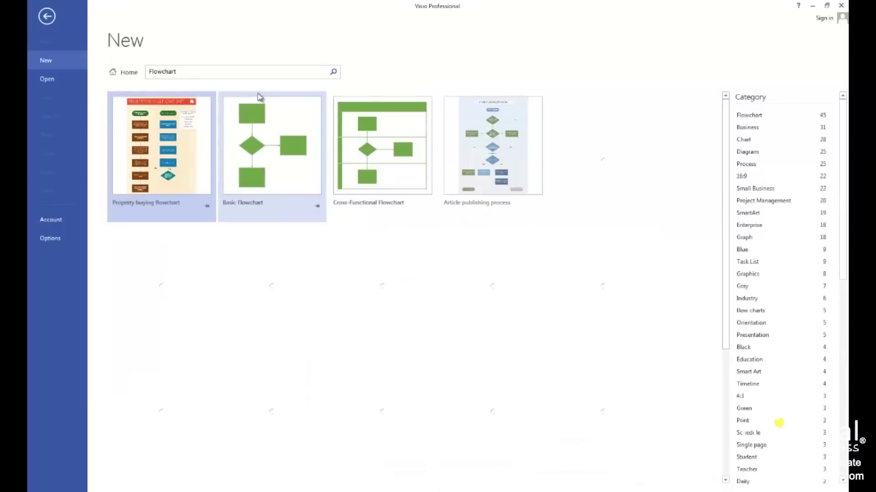
click(247, 144)
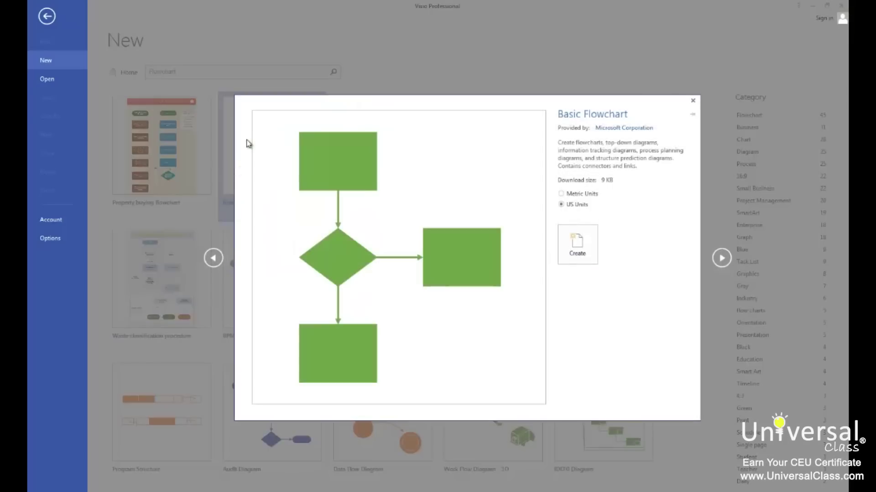
click(573, 242)
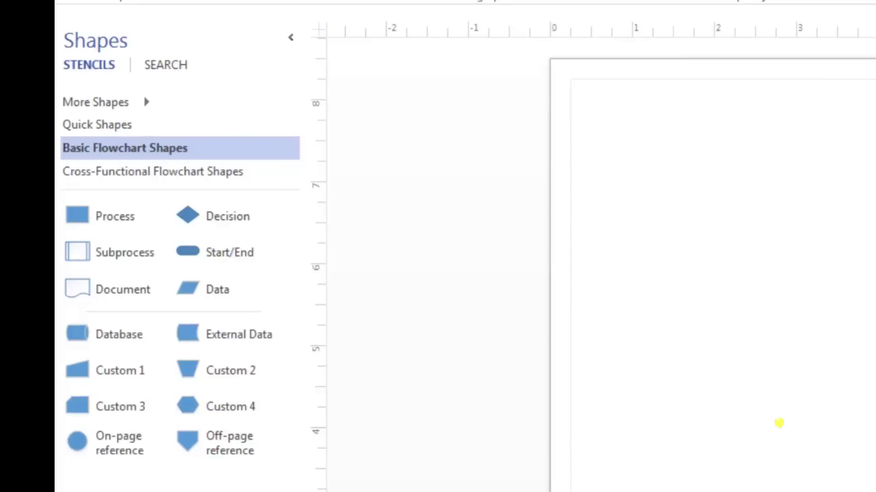
Place Start/End terminators on the page, one at the lower left and one right of the lower row.
drag(201, 255, 875, 228)
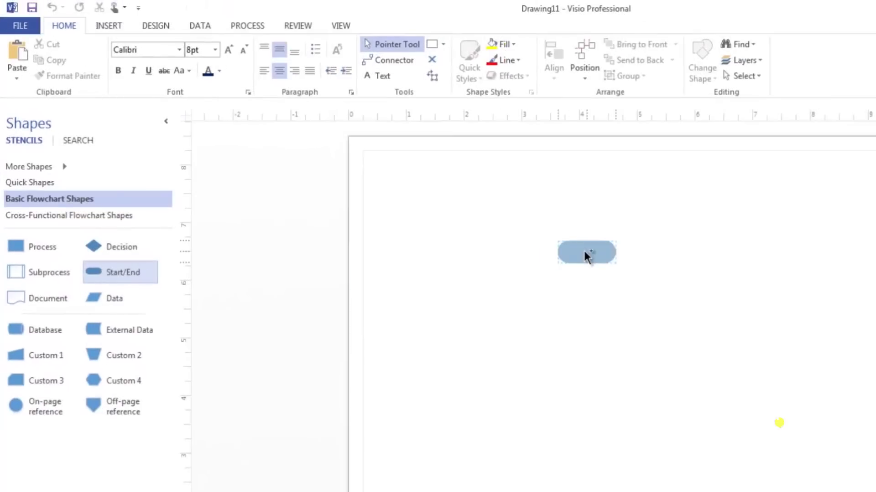
drag(585, 253, 438, 362)
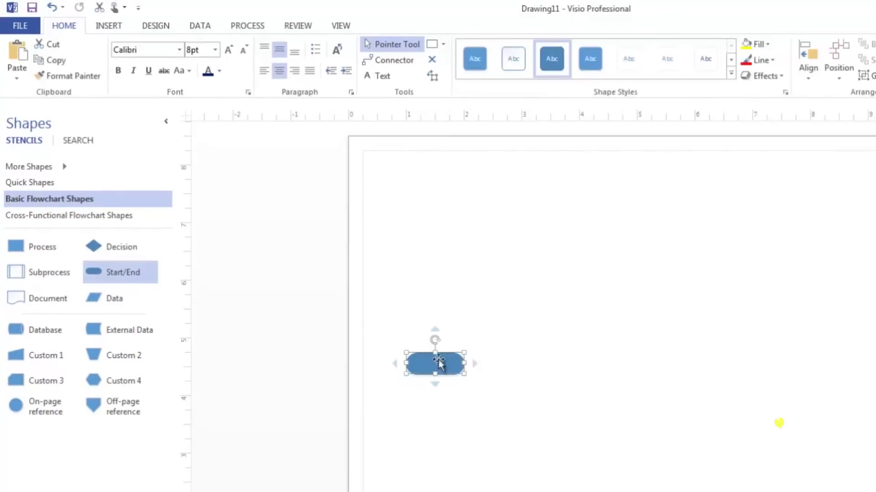
click(480, 342)
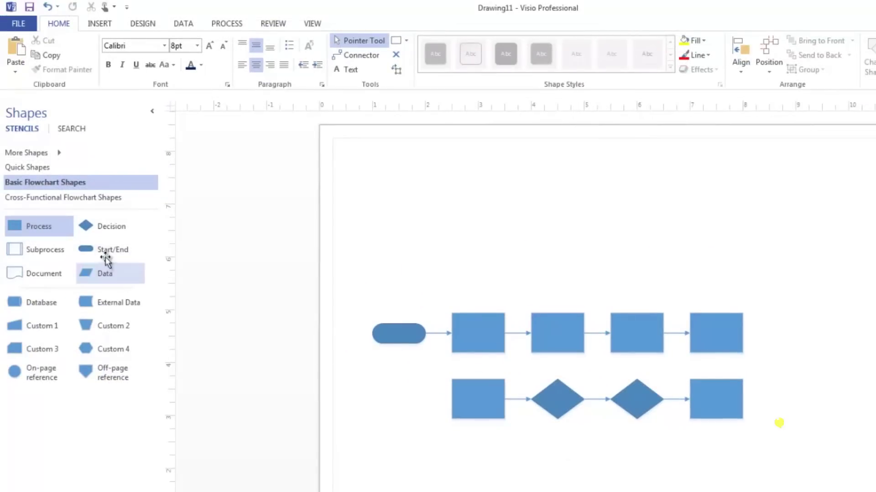
drag(106, 258, 804, 398)
Finish placing the end terminator and connect the last lower box to it.
click(798, 309)
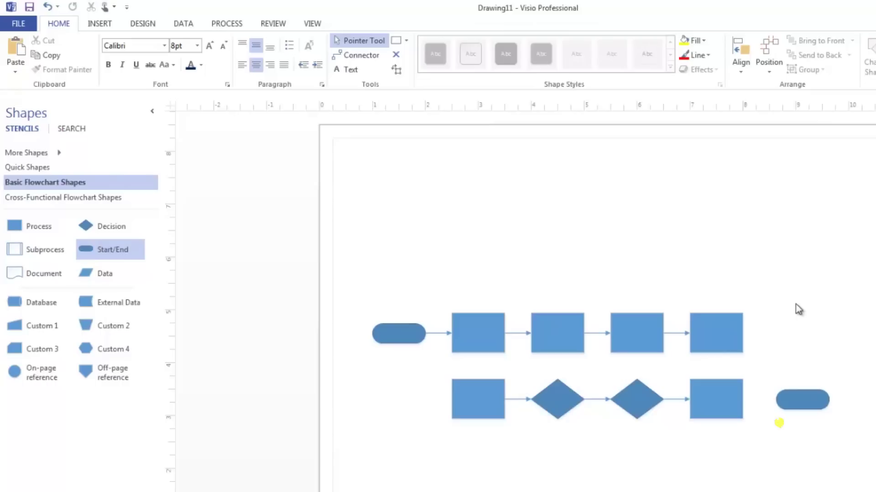
click(357, 56)
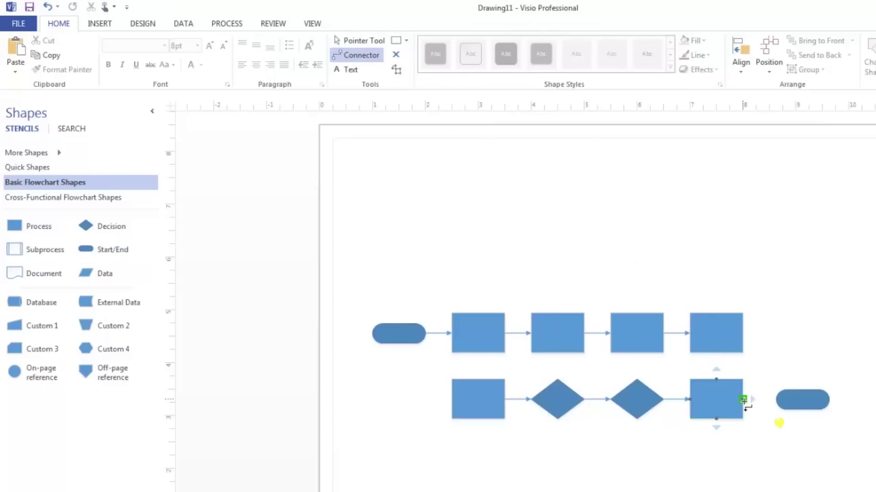
drag(743, 400, 776, 399)
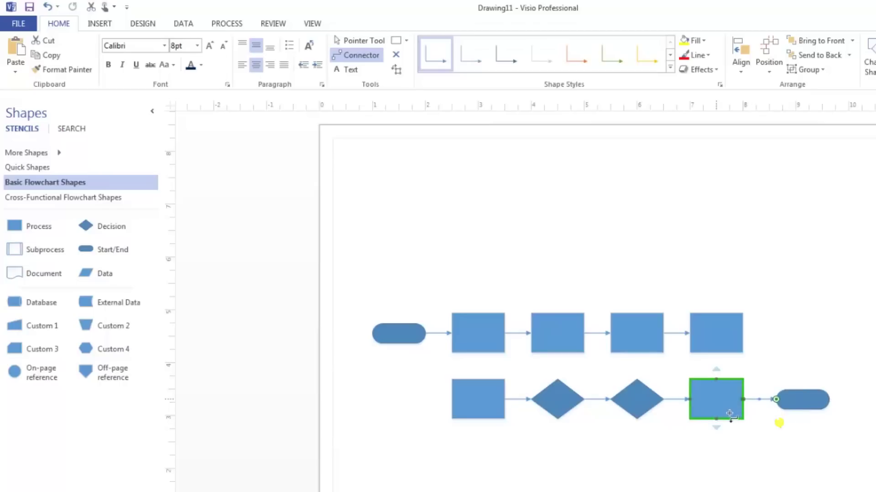
Draw a connector from the top row's last box down to the lower row.
right_click(738, 456)
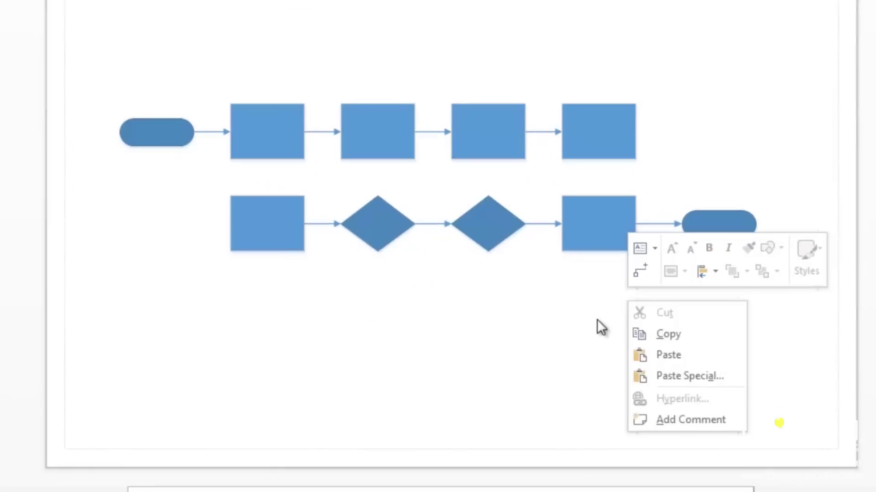
click(639, 280)
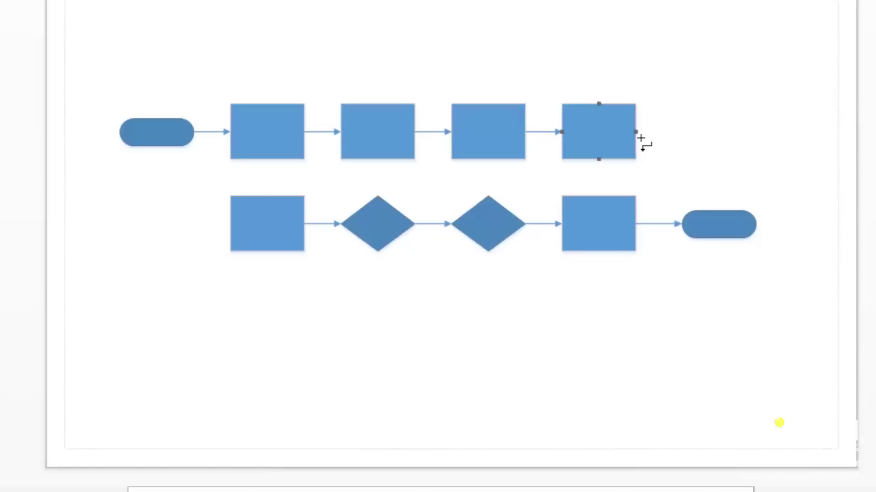
drag(636, 132, 231, 223)
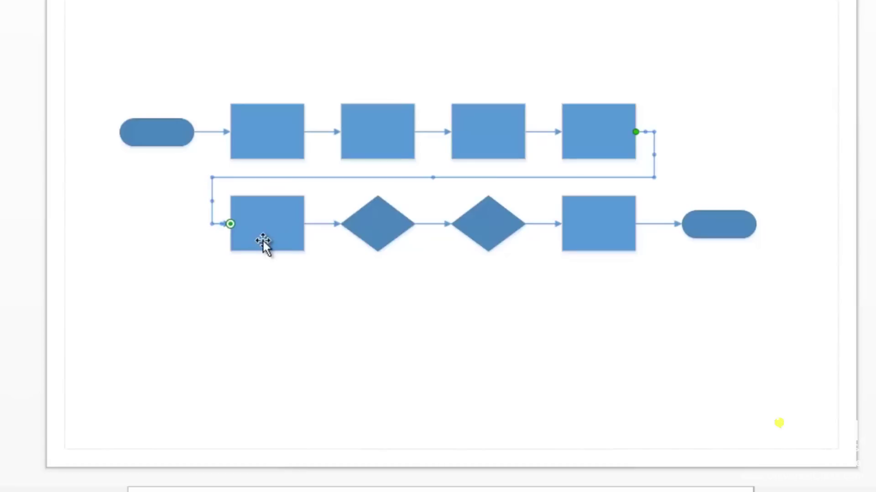
click(388, 318)
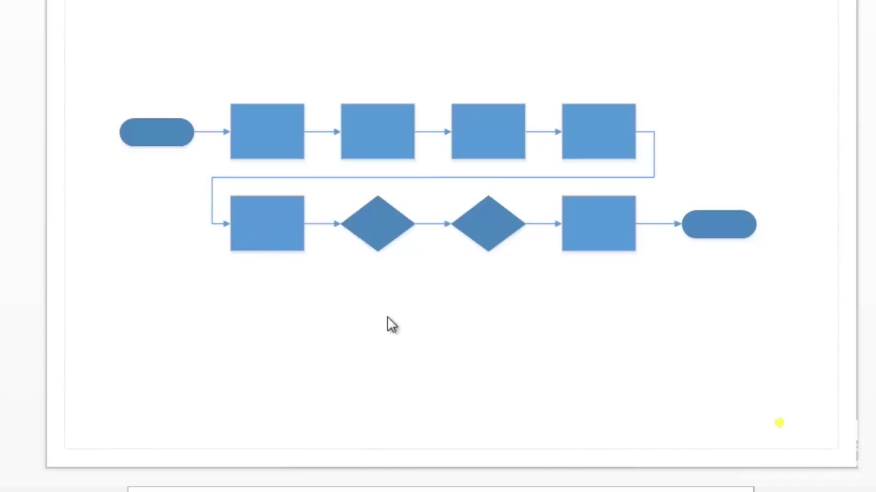
Draw a looping connector from the first lower box to the second decision diamond.
right_click(353, 324)
click(365, 293)
drag(269, 265, 491, 255)
click(564, 328)
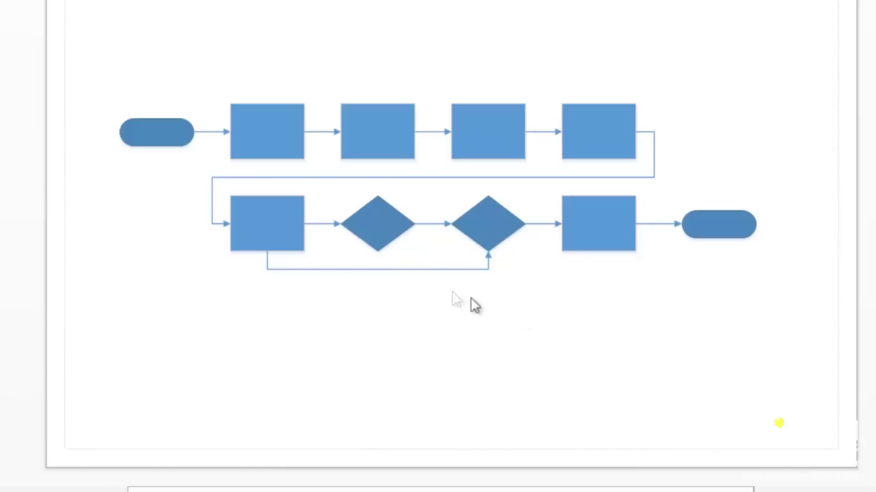
Move the whole lower row of shapes down toward the page bottom.
drag(90, 178, 841, 300)
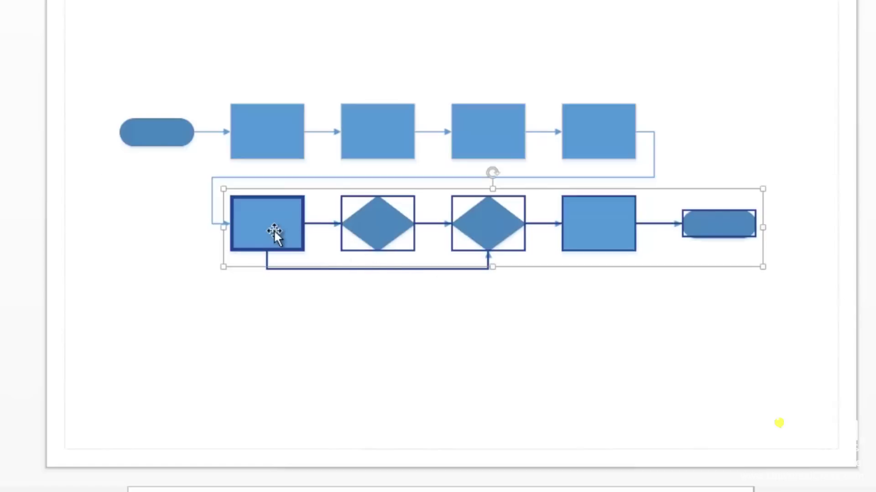
mouse_move(276, 223)
drag(275, 222, 276, 385)
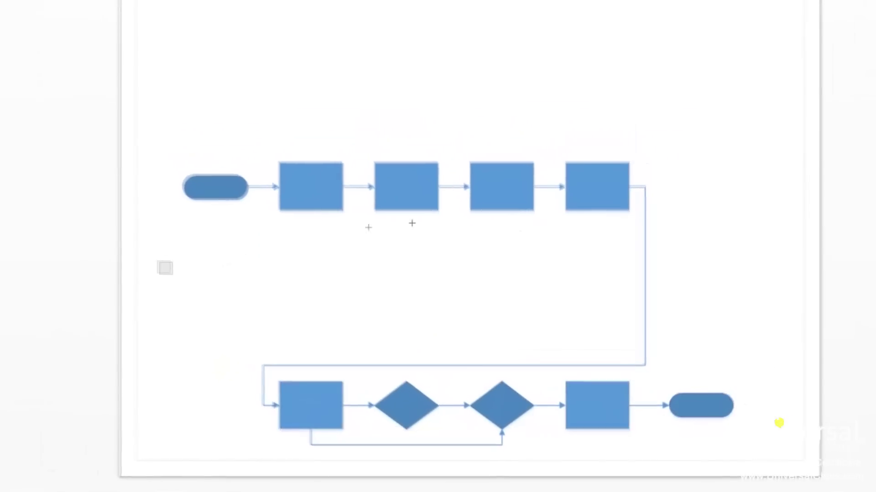
Reposition the five top-row shapes, moving them up and then slightly lower.
drag(91, 235, 739, 30)
drag(602, 168, 594, 113)
click(687, 145)
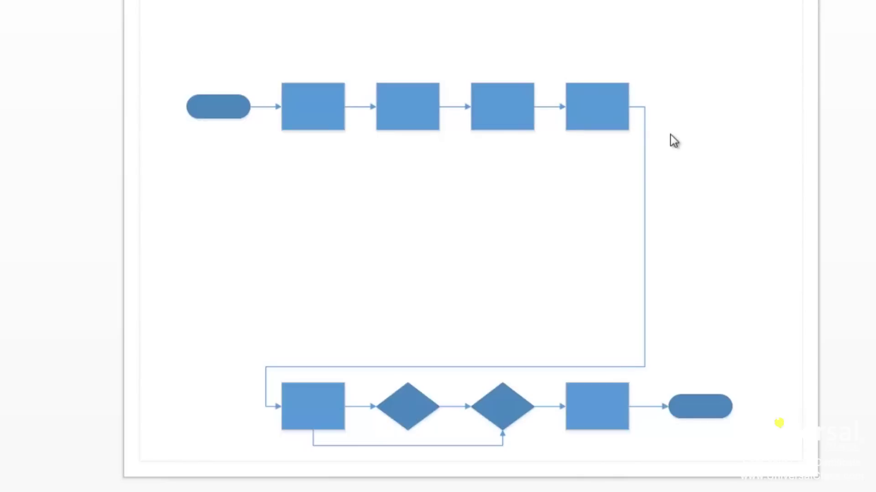
drag(693, 21, 156, 176)
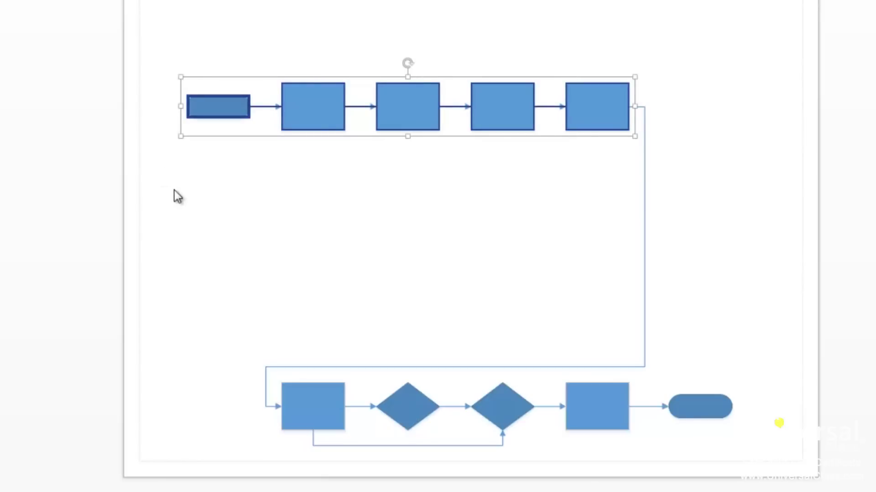
mouse_move(316, 136)
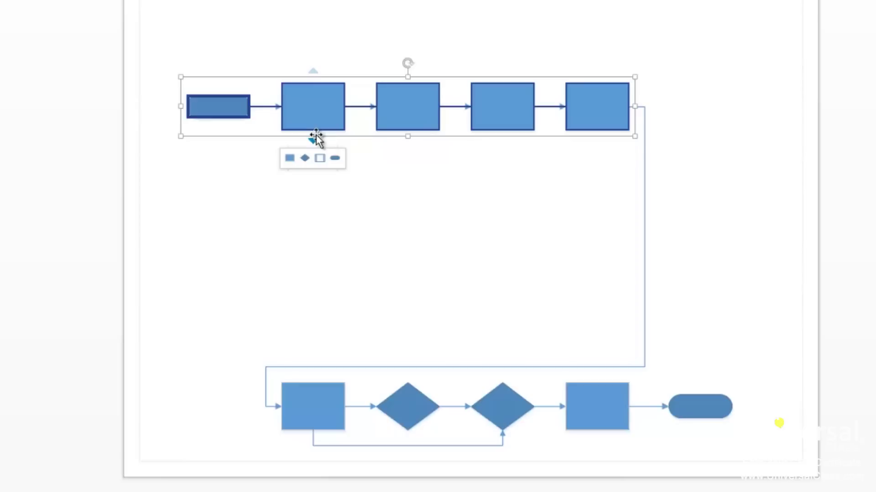
mouse_move(316, 136)
mouse_down()
mouse_move(315, 165)
mouse_move(312, 137)
mouse_move(316, 144)
mouse_up()
click(549, 214)
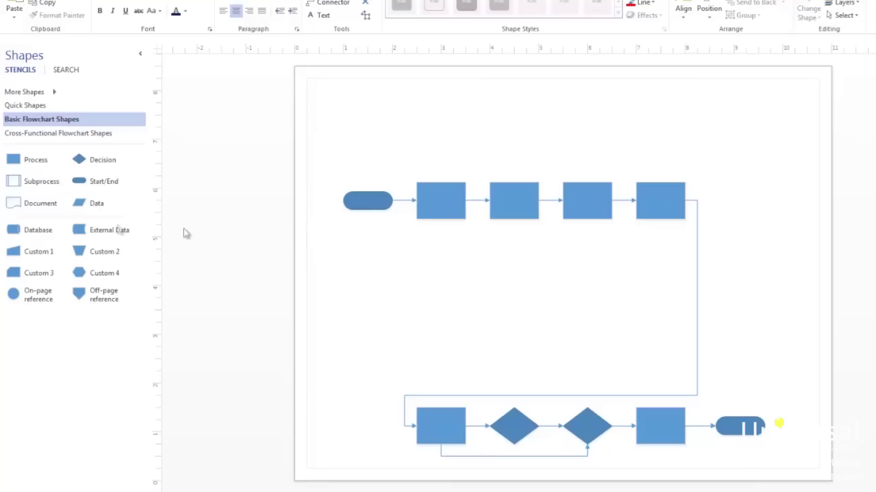
Drop a Document shape under the top row's last box and draw a connector to it.
drag(40, 203, 661, 256)
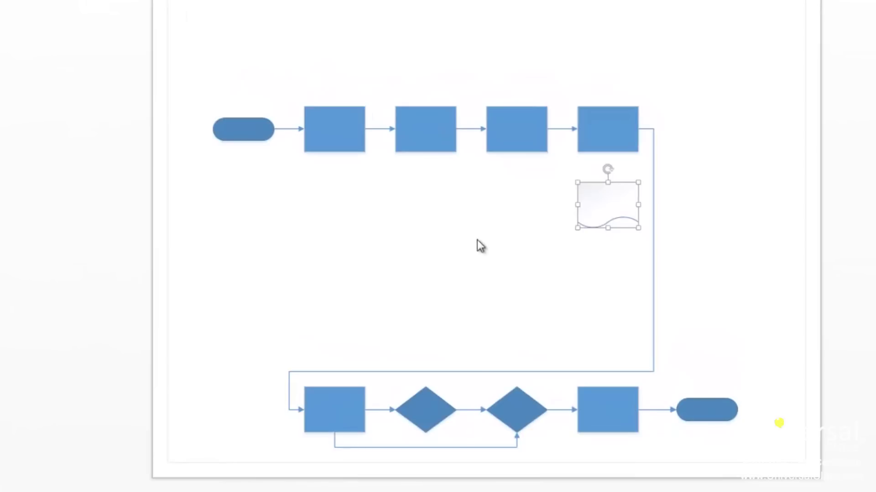
click(610, 131)
right_click(547, 172)
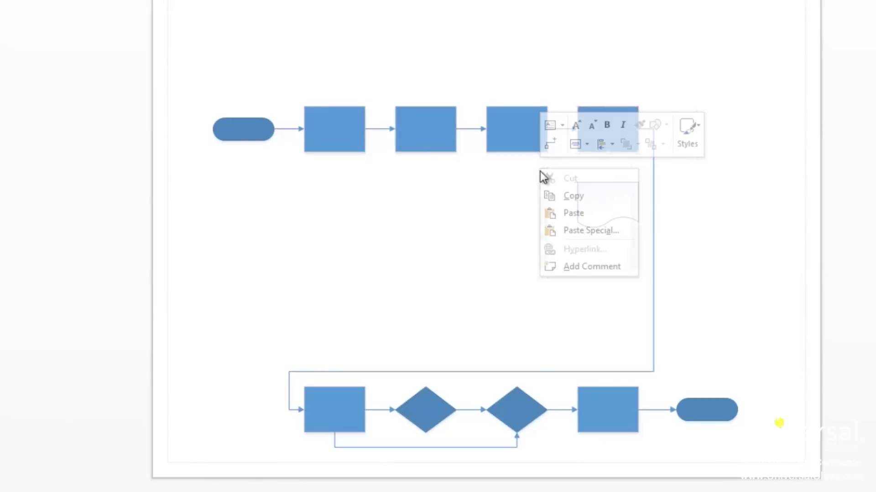
click(551, 144)
drag(608, 152, 608, 183)
click(512, 217)
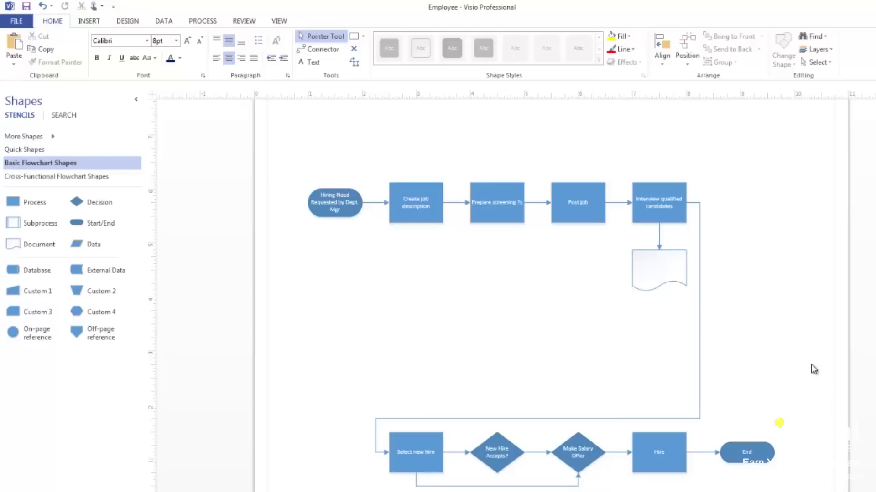
Create a new Cross-Functional Flowchart drawing with Horizontal swimlane orientation.
click(18, 22)
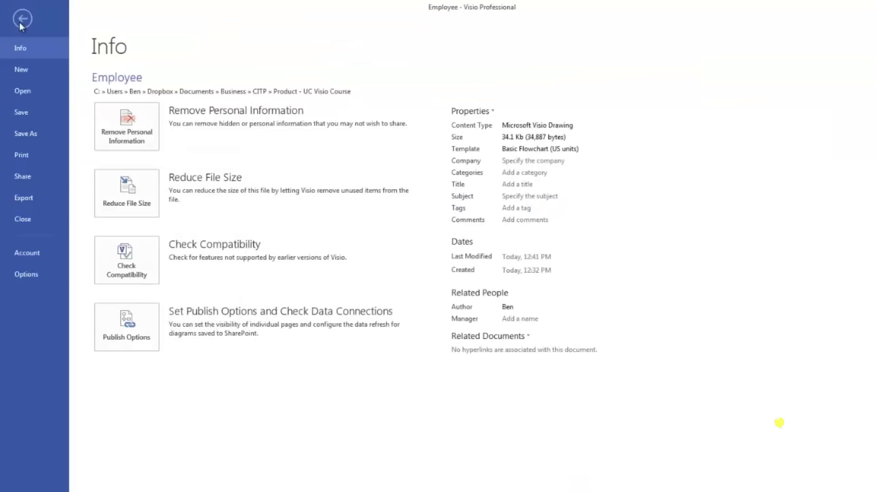
click(21, 76)
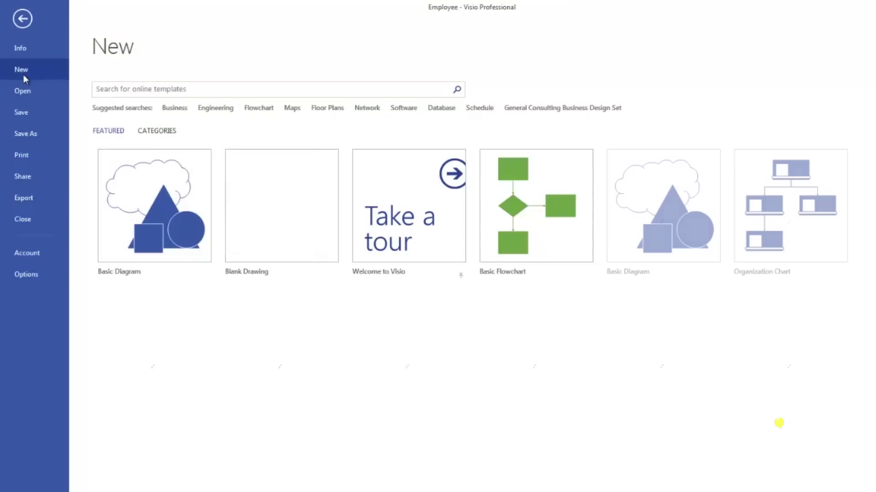
click(260, 109)
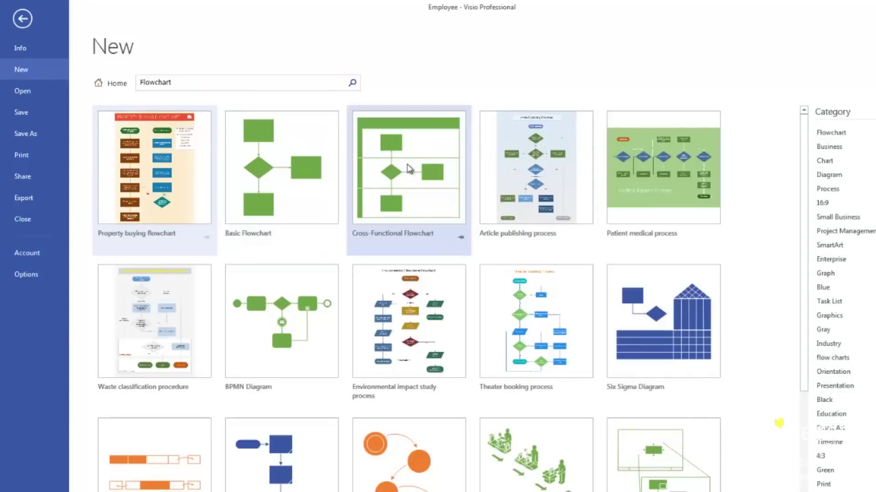
click(452, 196)
click(625, 279)
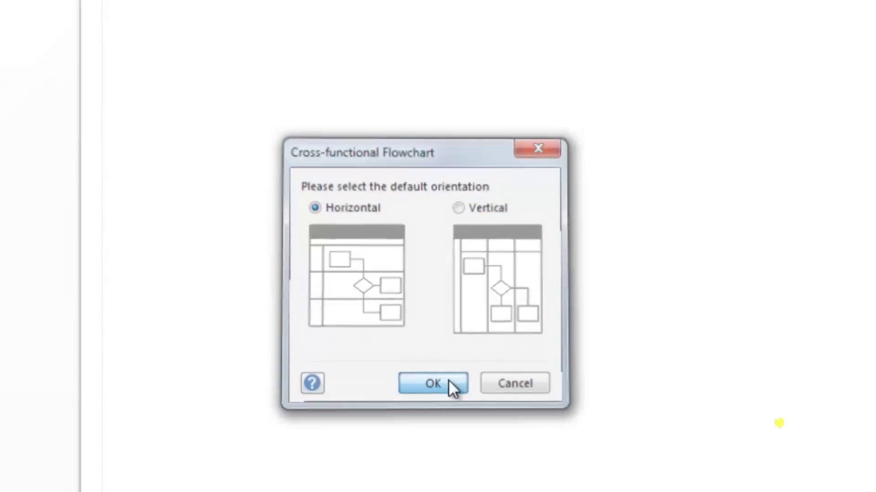
click(433, 385)
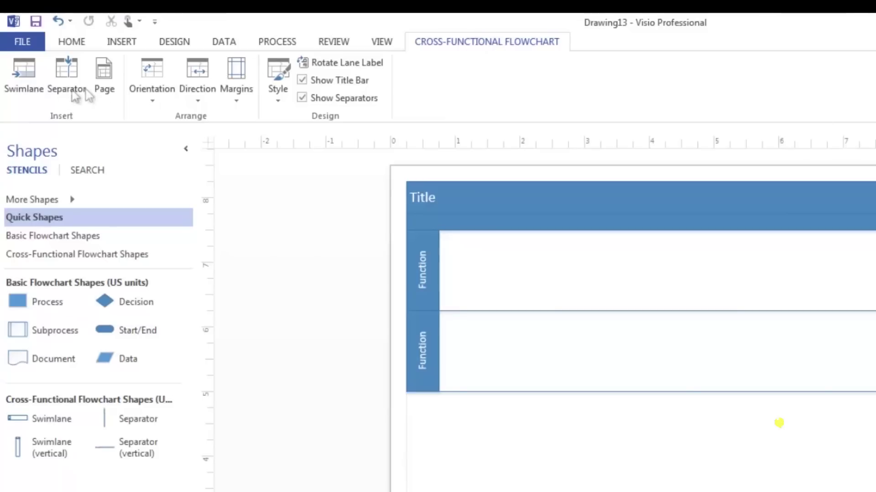
Add a third function lane and label the first lane Human Resources.
click(12, 92)
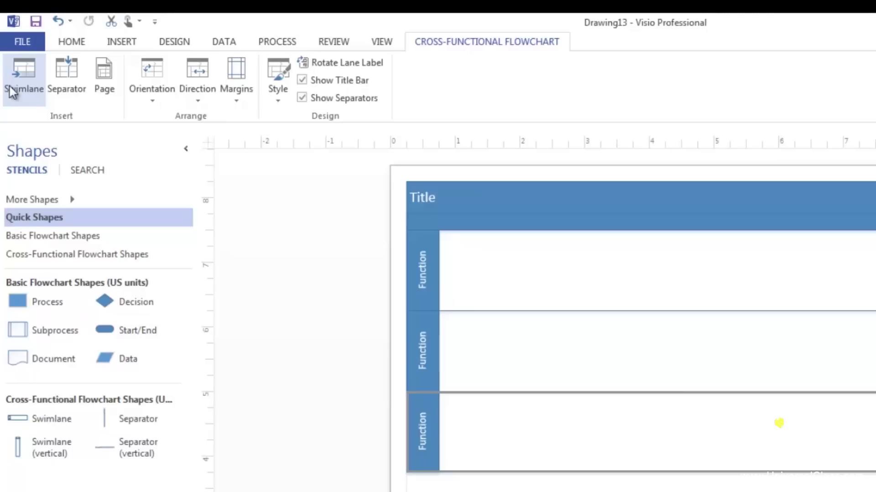
click(445, 199)
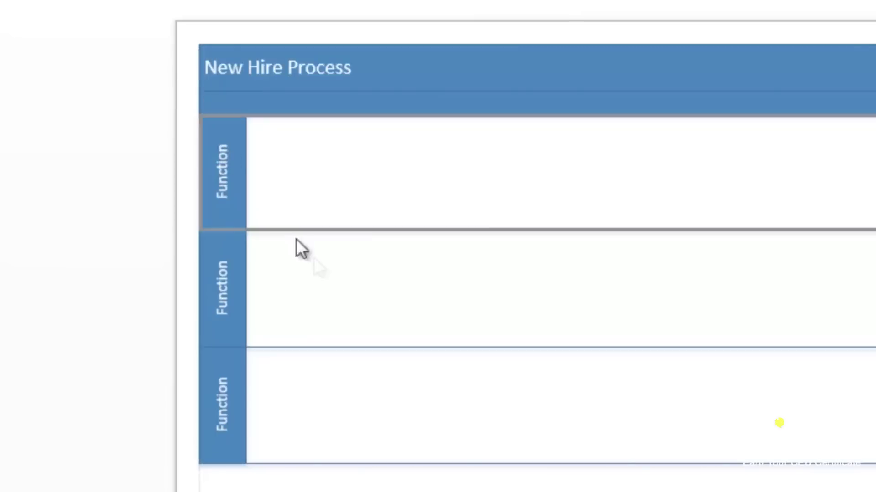
text(Human Re)
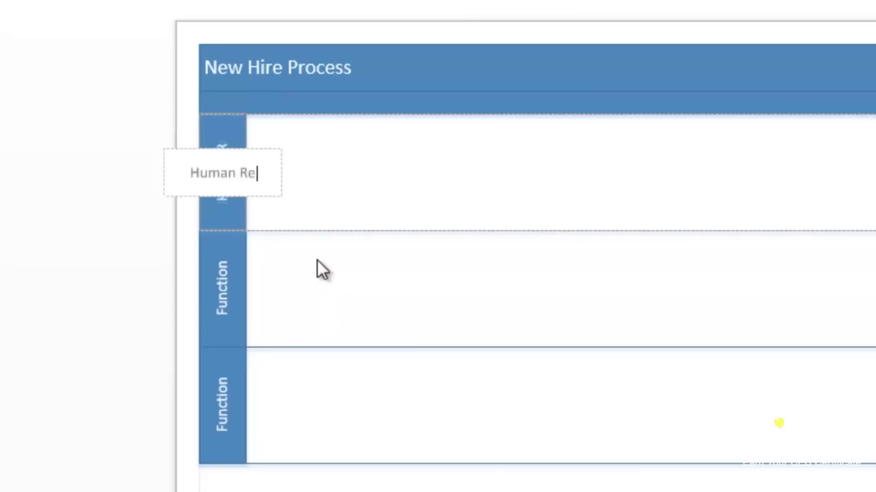
text(sources)
click(252, 306)
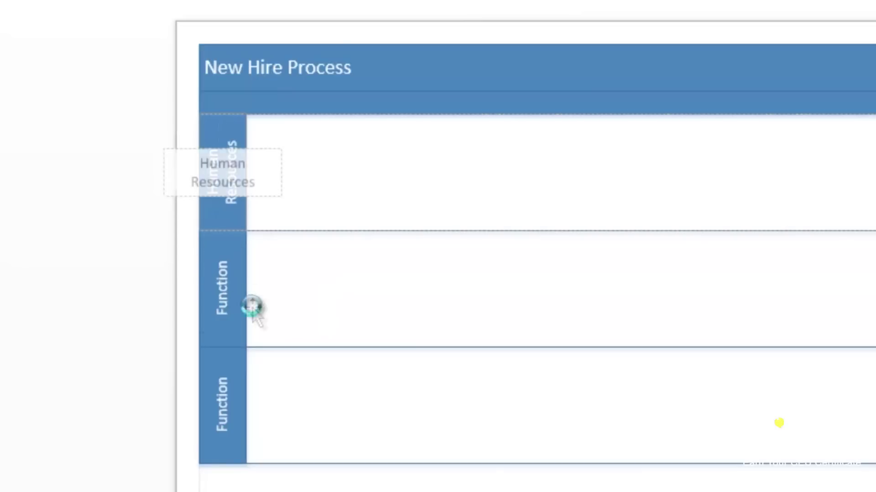
Label the second lane Dept. Mgr and the third lane Candidate.
click(252, 308)
text(Dept. M)
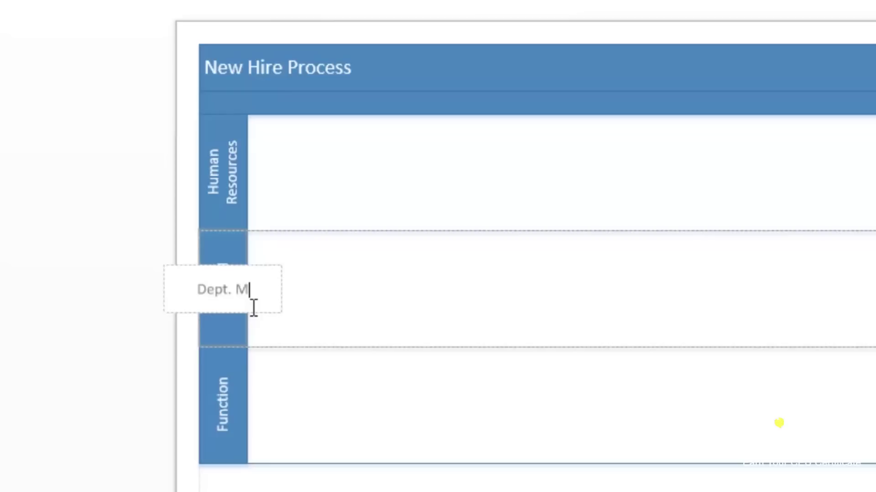
text(gr)
key(Return)
key(BackSpace)
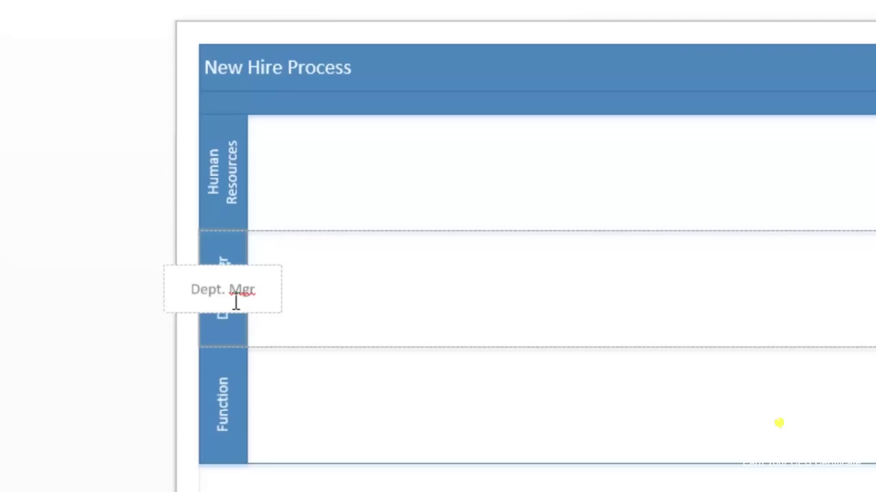
click(250, 461)
text(Cand)
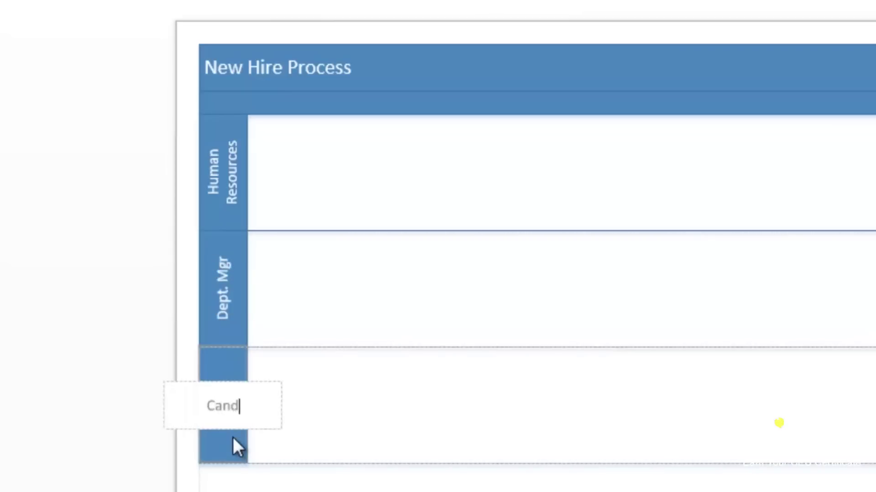
text(idate)
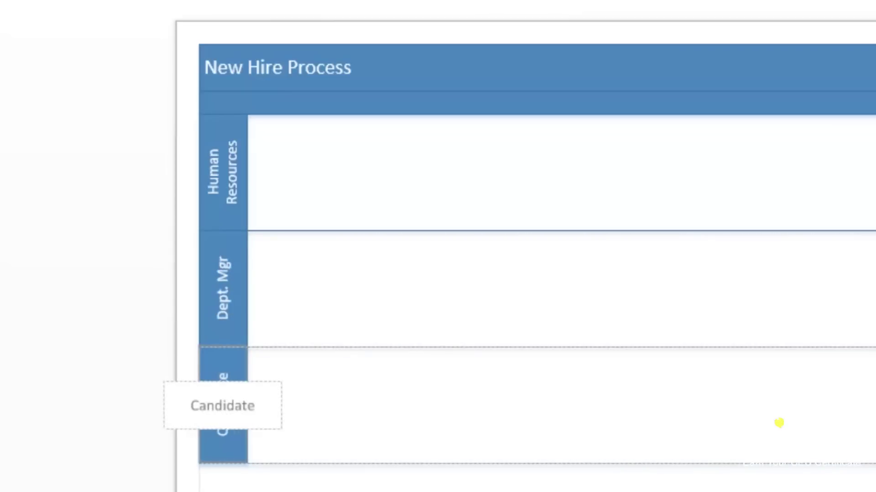
key(Escape)
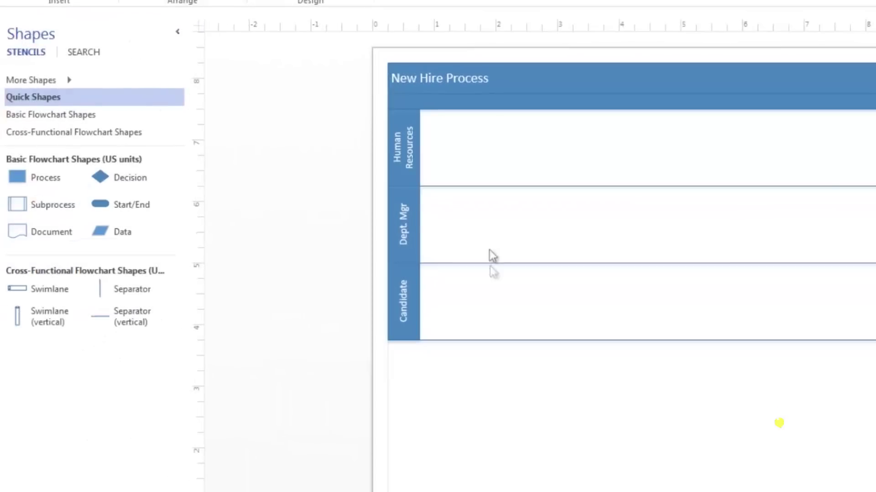
Place start and process in Human Resources, process and decision in Dept. Mgr, and process, decision, end in Candidate.
drag(141, 214, 495, 145)
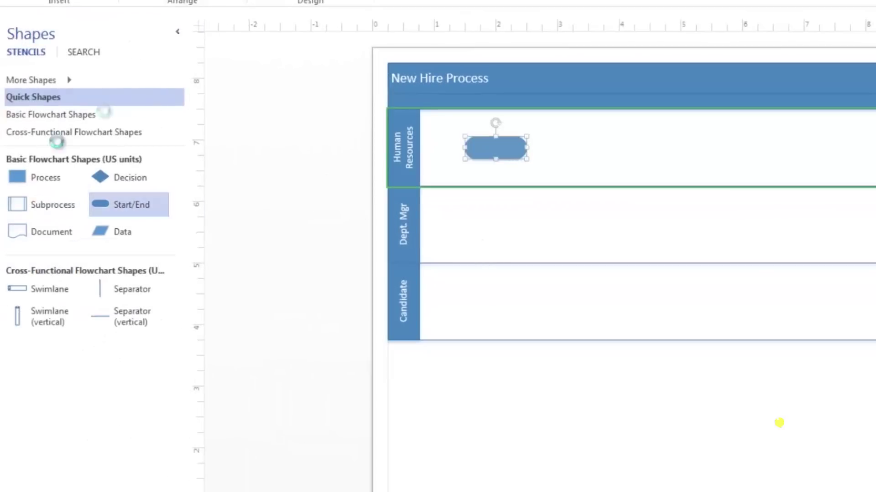
drag(235, 167, 595, 141)
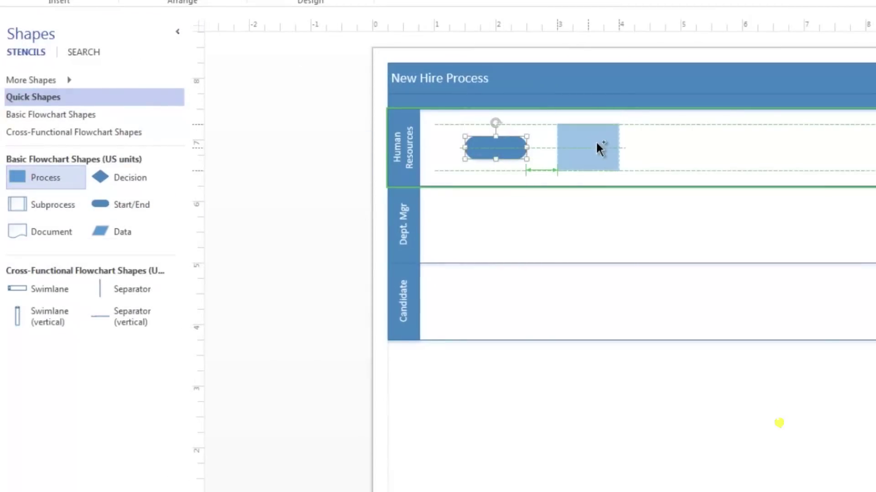
drag(43, 185, 490, 223)
drag(113, 176, 584, 231)
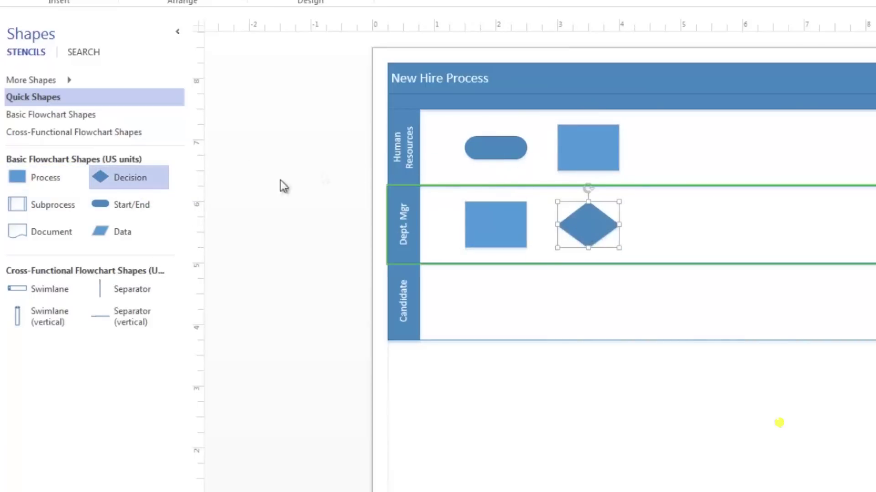
drag(36, 182, 490, 296)
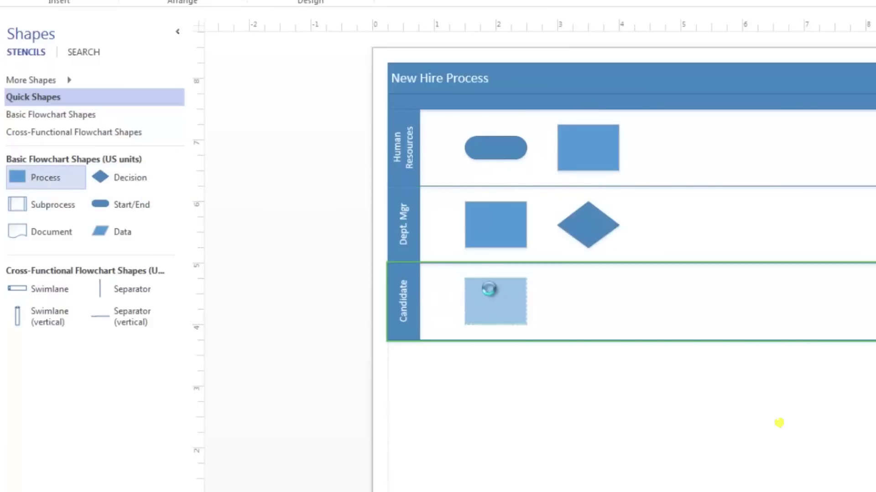
drag(144, 178, 590, 303)
drag(108, 208, 676, 309)
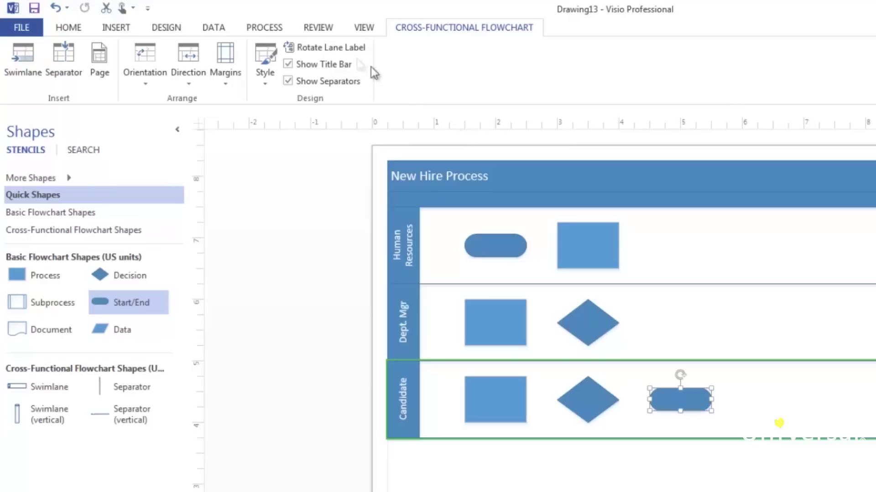
Link the lane shapes in sequence with connectors, from start through to the end shape.
click(69, 28)
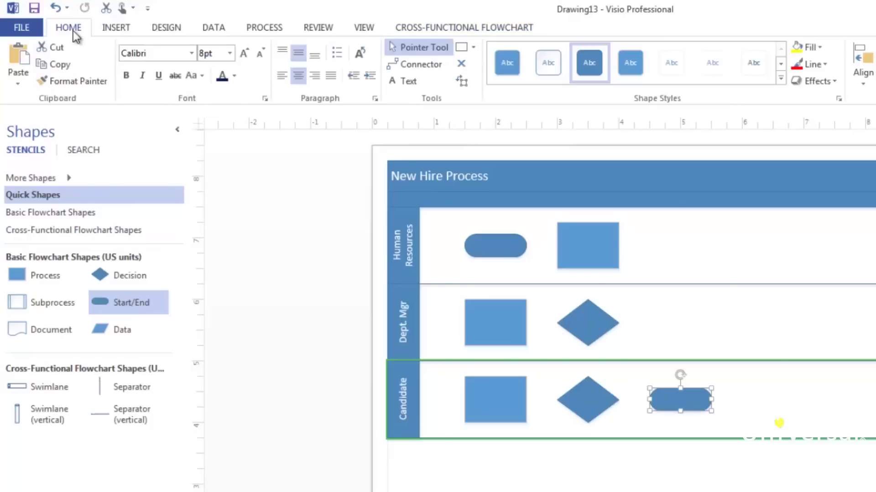
click(415, 64)
mouse_move(527, 246)
mouse_down()
mouse_move(559, 246)
mouse_move(588, 270)
mouse_move(489, 293)
mouse_move(557, 323)
mouse_up()
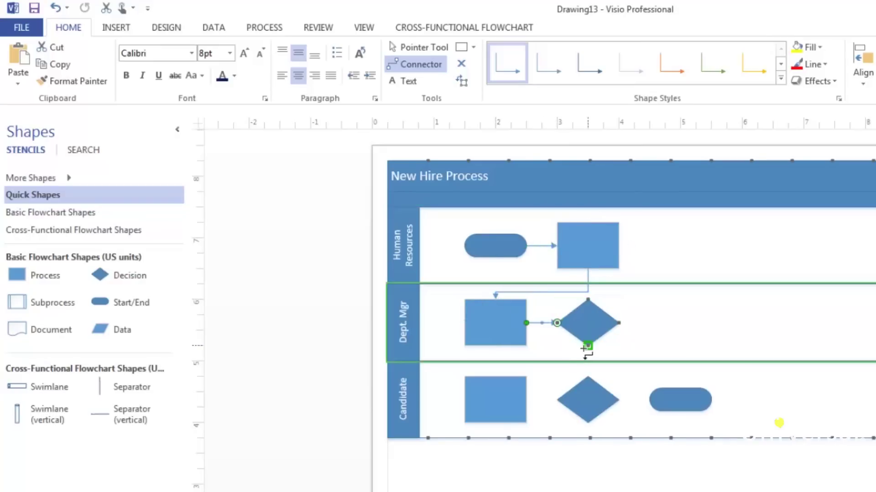
drag(520, 363, 495, 377)
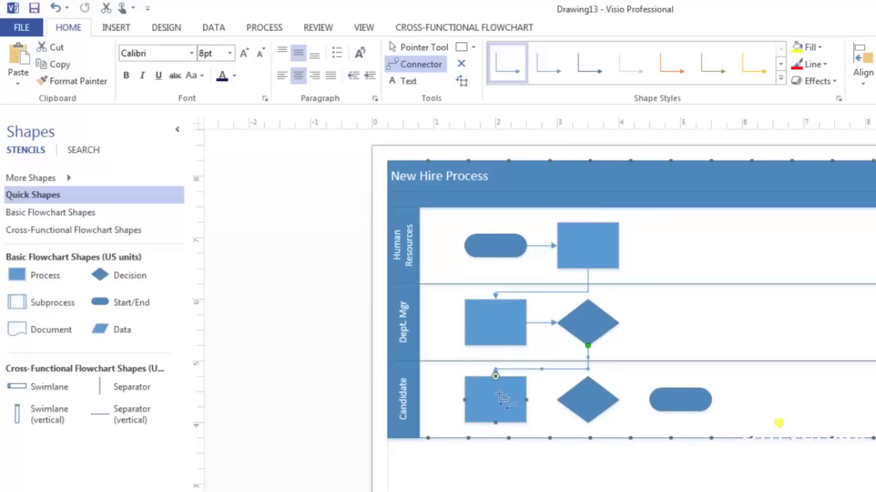
drag(554, 400, 557, 400)
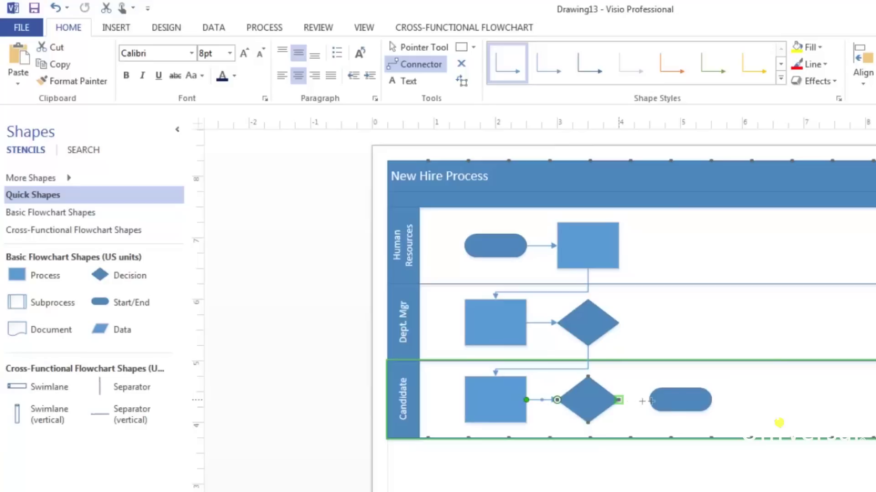
drag(618, 400, 649, 399)
click(624, 483)
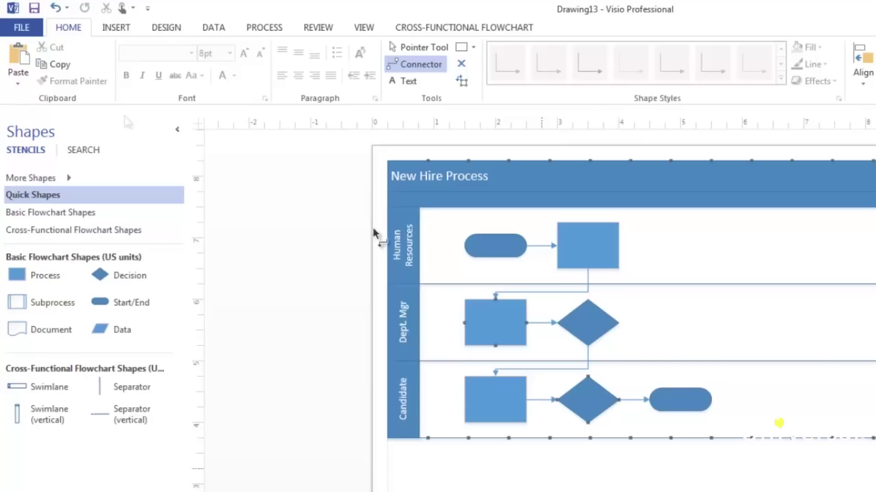
Start a new drawing by searching the Business templates for the Belt organization chart.
click(20, 29)
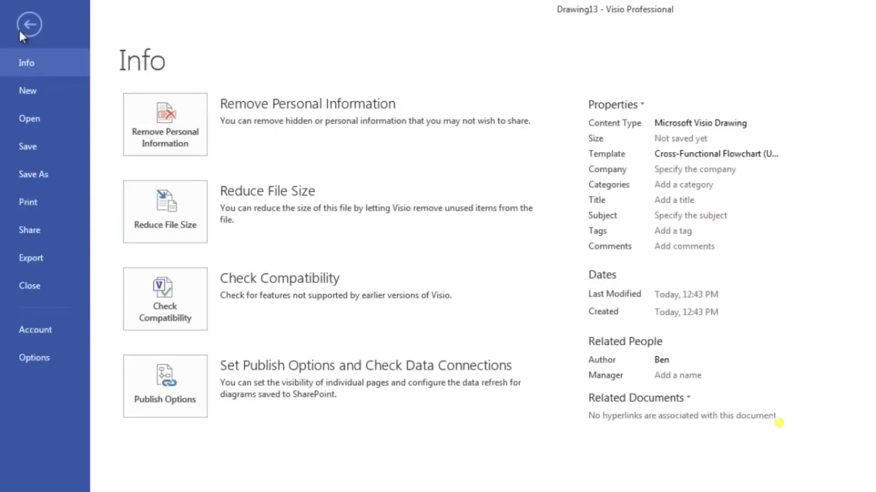
click(39, 86)
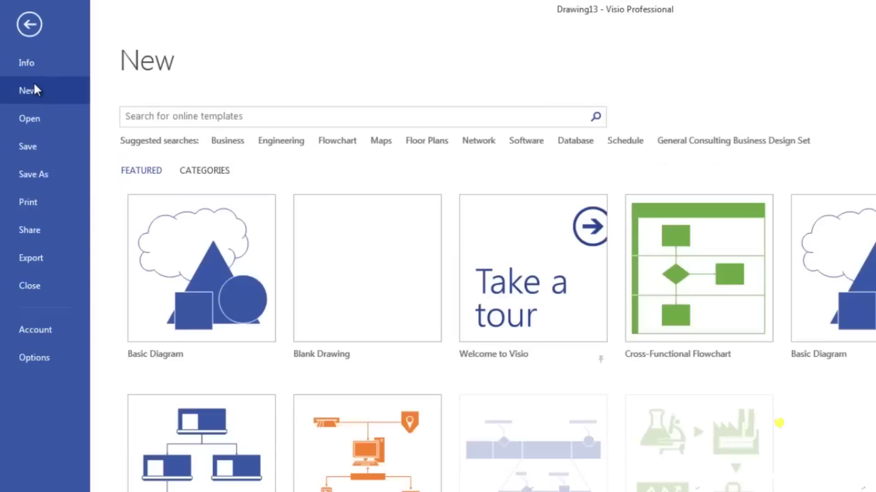
click(222, 144)
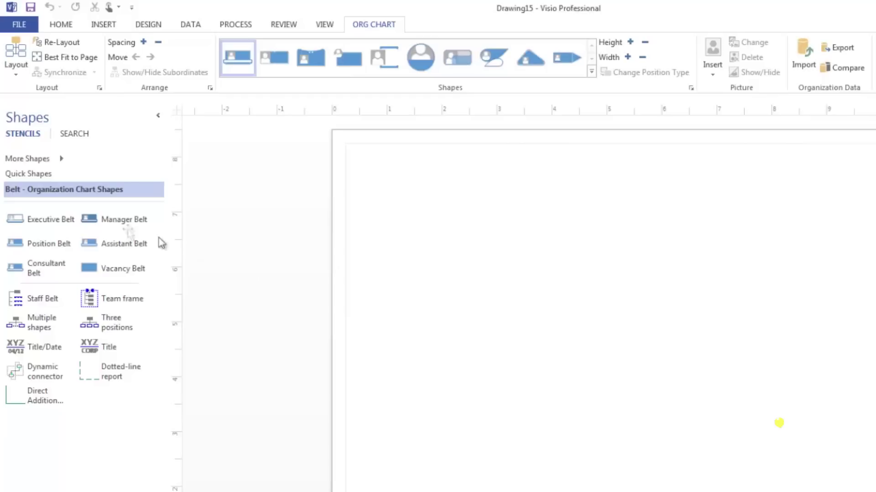
Place four Executive Belt shapes: one at the top and three in a row below.
drag(33, 223, 673, 191)
drag(39, 223, 477, 274)
drag(50, 220, 584, 264)
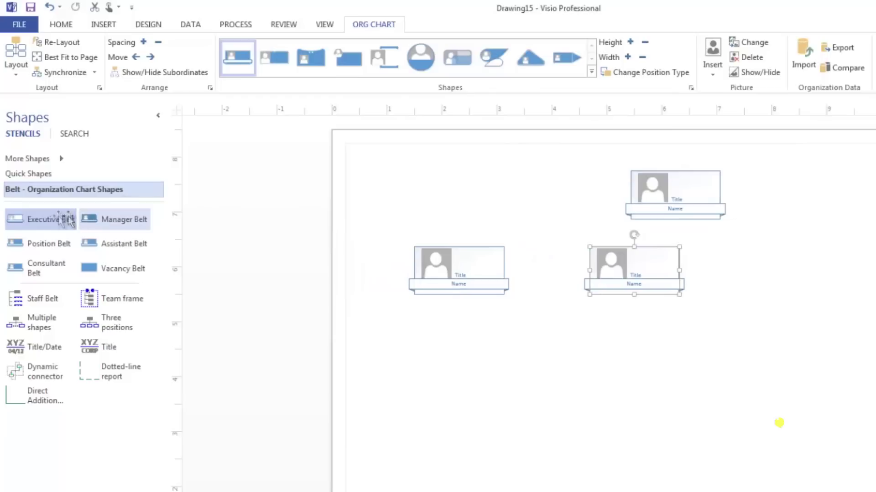
drag(50, 219, 847, 267)
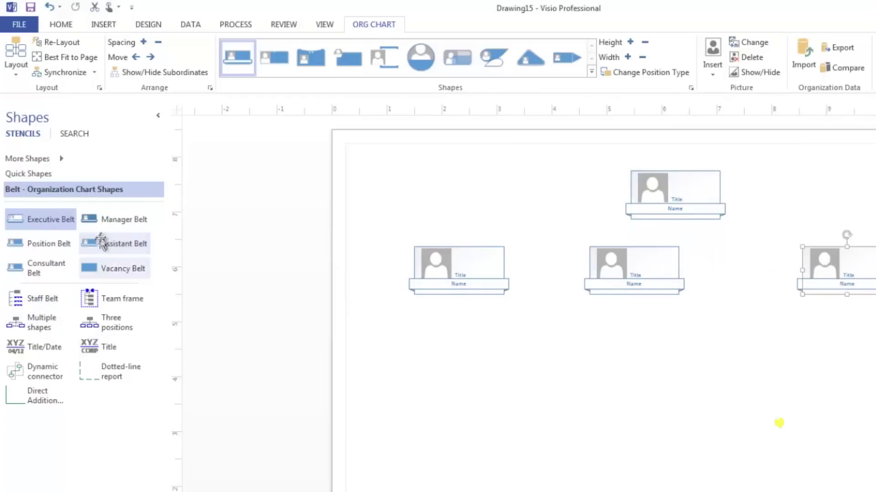
Add five Manager Belt shapes in the lower tiers and align them into rows.
drag(98, 219, 706, 358)
drag(123, 230, 410, 454)
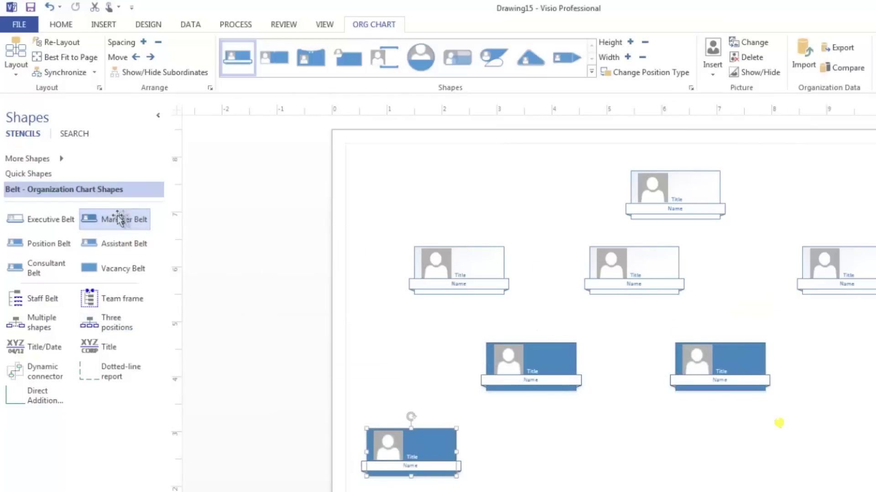
drag(114, 220, 557, 444)
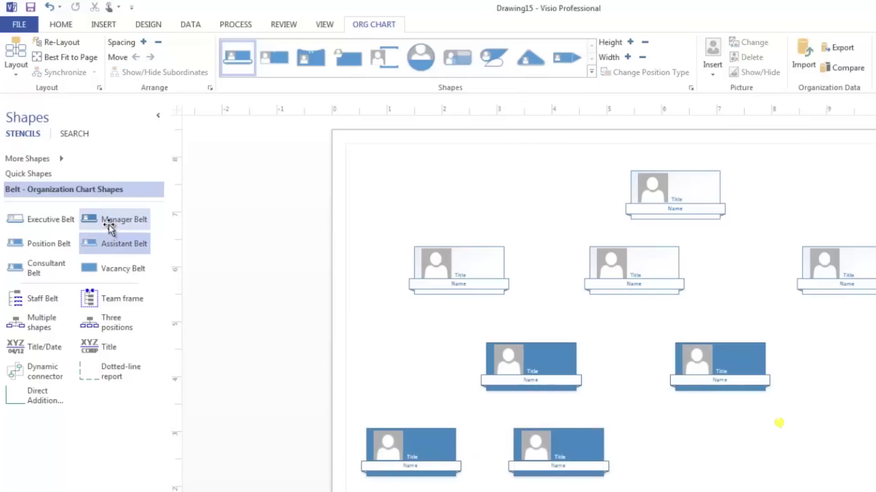
drag(110, 226, 718, 437)
drag(130, 219, 857, 438)
drag(716, 433, 716, 446)
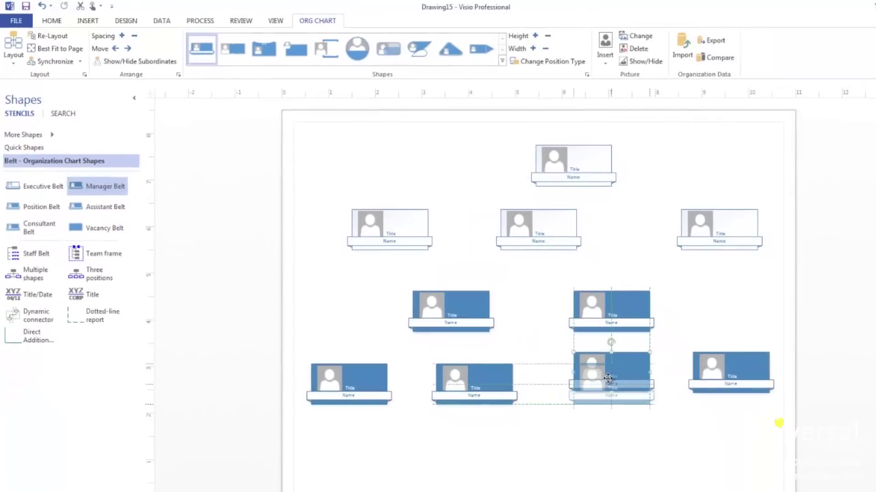
drag(610, 381, 610, 381)
drag(716, 376, 716, 387)
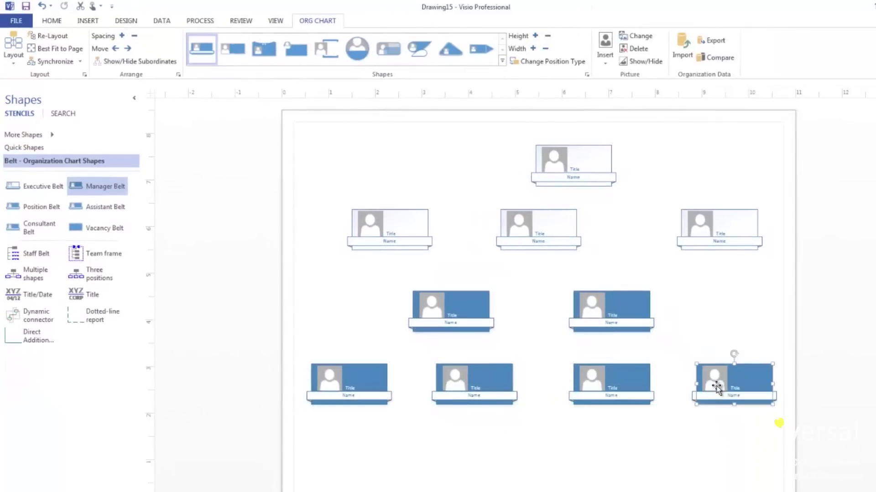
Add three Position Belt shapes along the bottom and centre the top executive belt over the chart.
drag(41, 206, 361, 464)
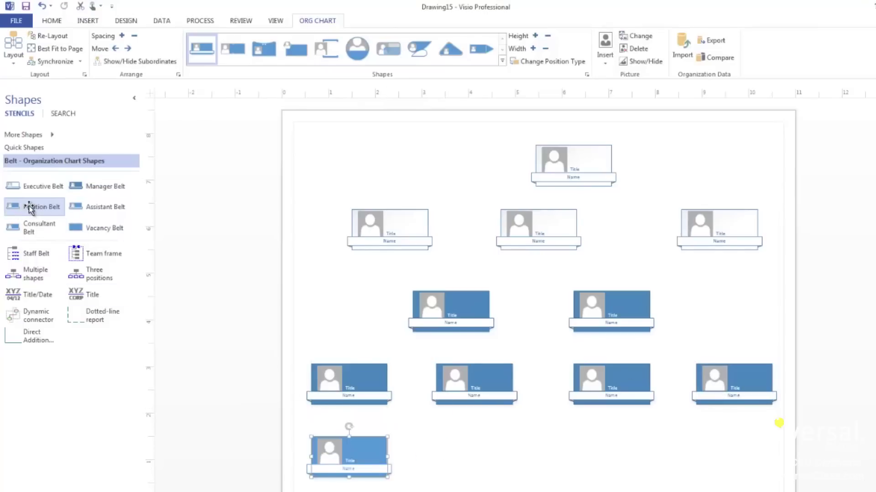
drag(31, 207, 580, 453)
drag(28, 211, 255, 435)
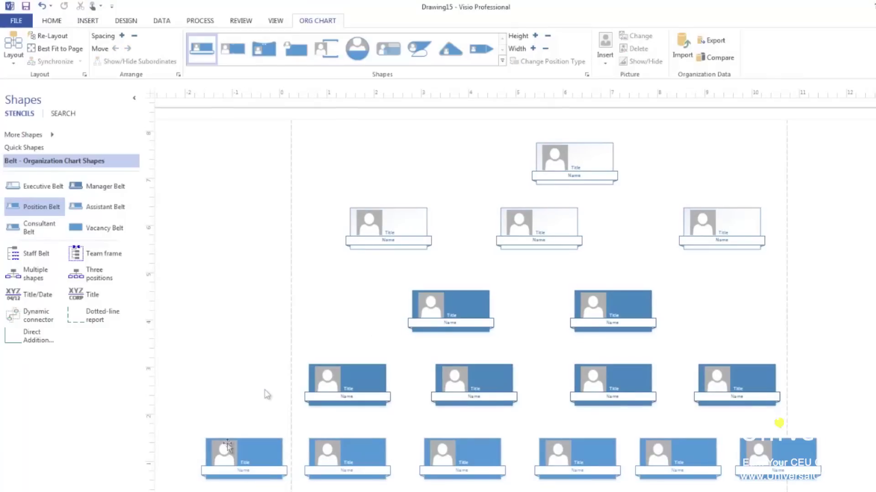
drag(585, 165, 550, 162)
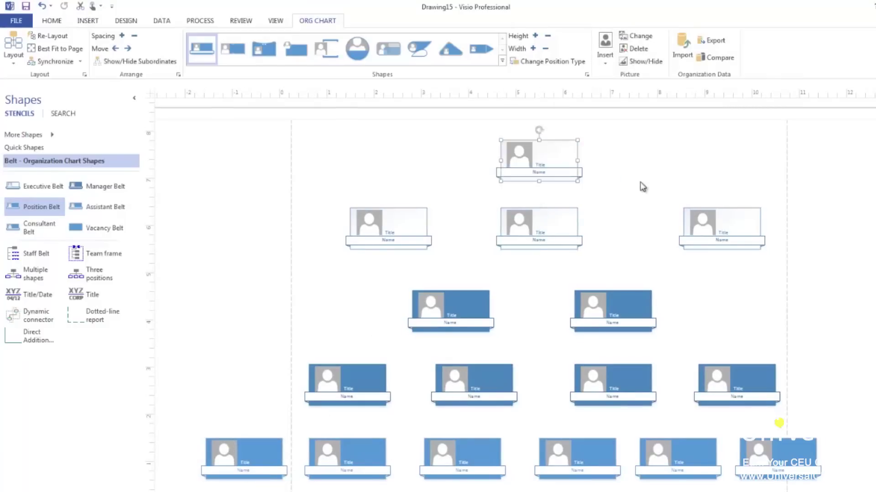
click(642, 187)
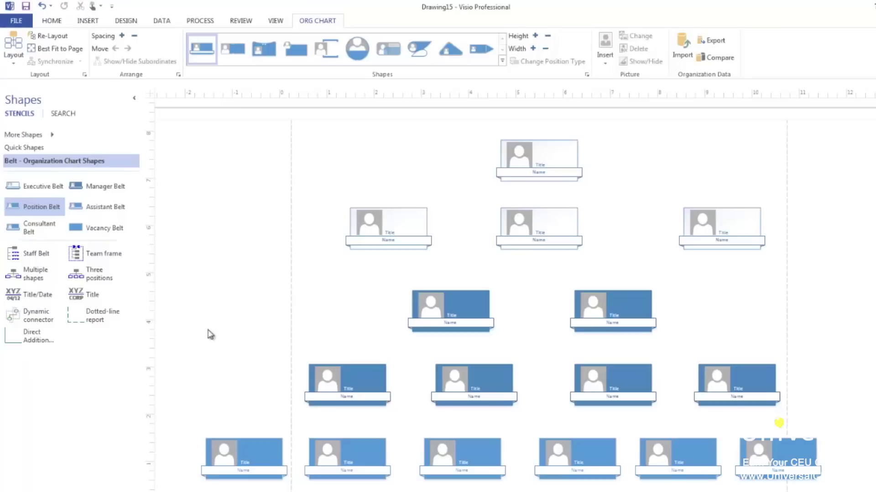
Connect the left second-row shape to the top shape and turn off the connecting-shapes tip.
right_click(254, 319)
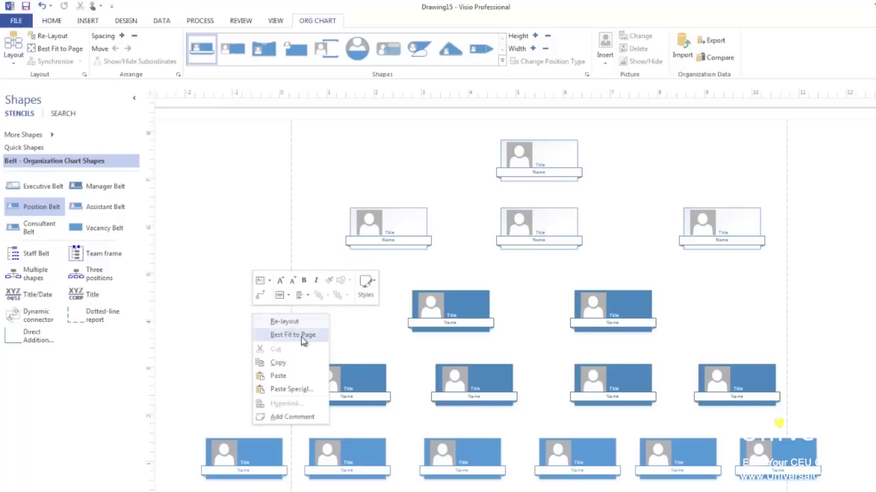
click(261, 296)
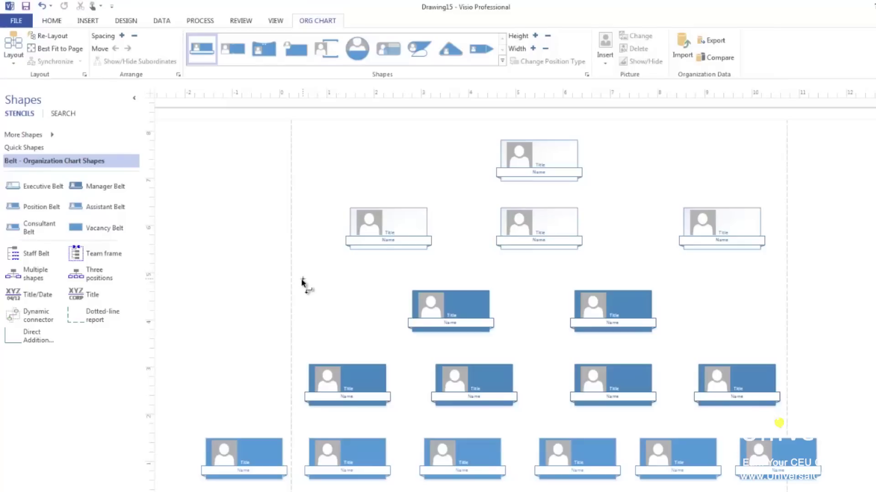
click(385, 237)
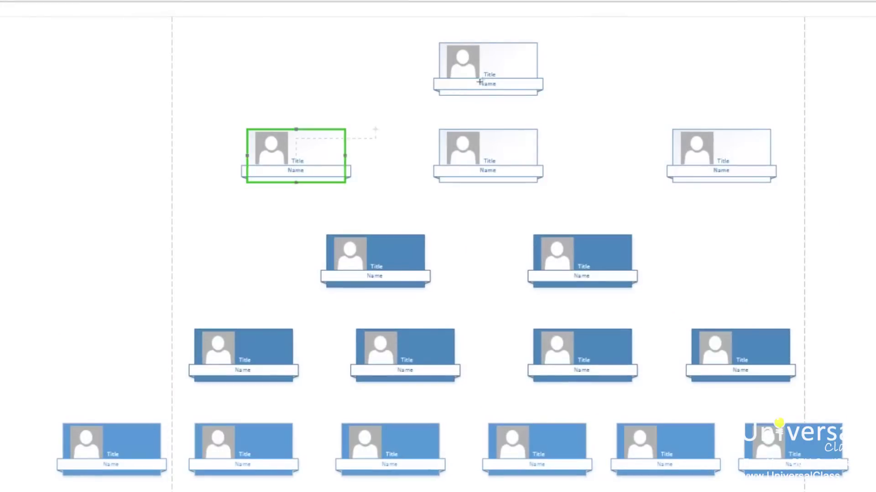
drag(480, 81, 489, 70)
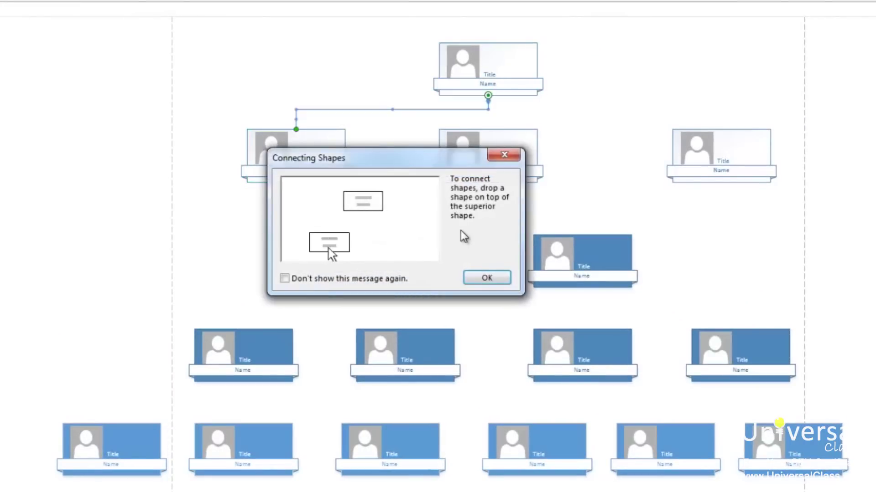
click(314, 279)
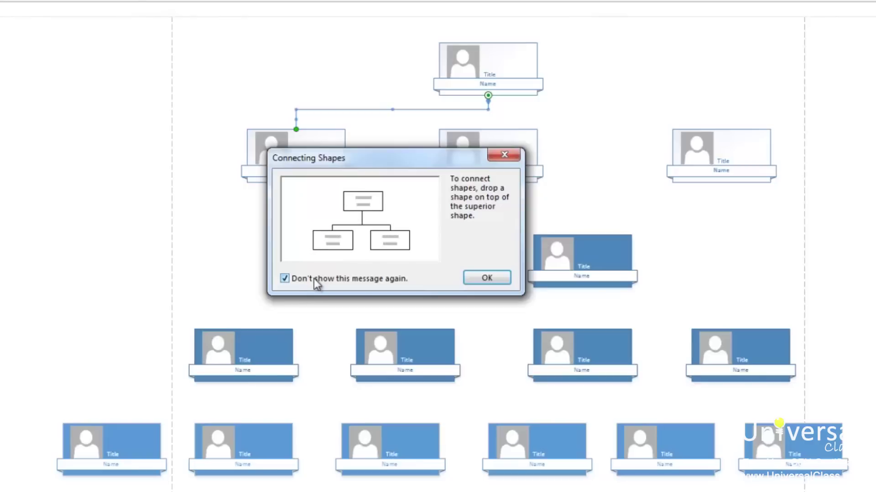
click(476, 278)
Attach the middle and right second-row shapes under the top shape.
drag(495, 162, 488, 75)
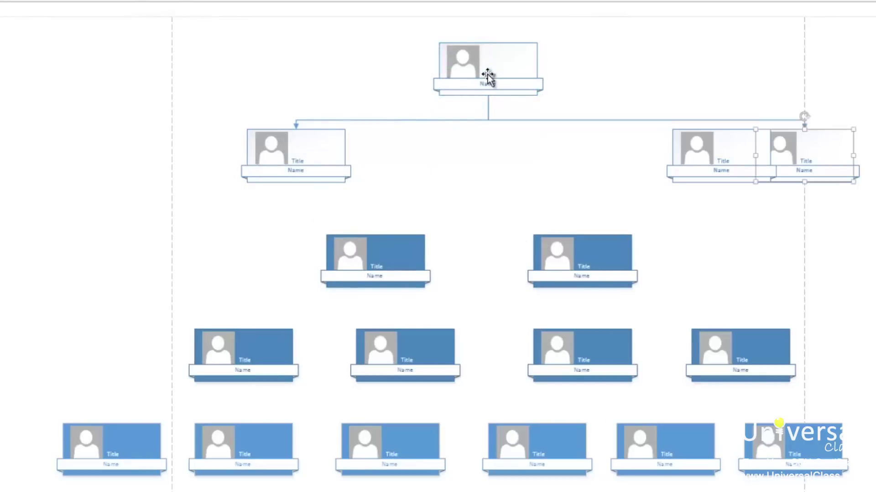
drag(742, 146, 479, 86)
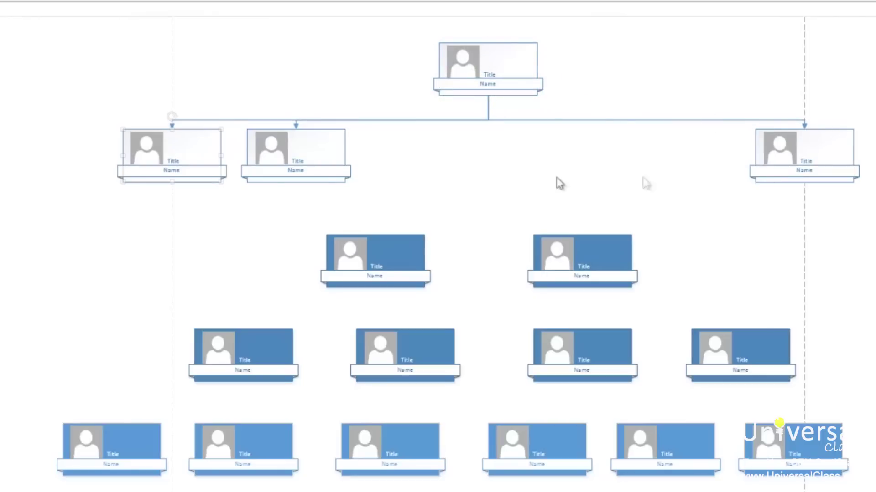
drag(319, 166, 495, 155)
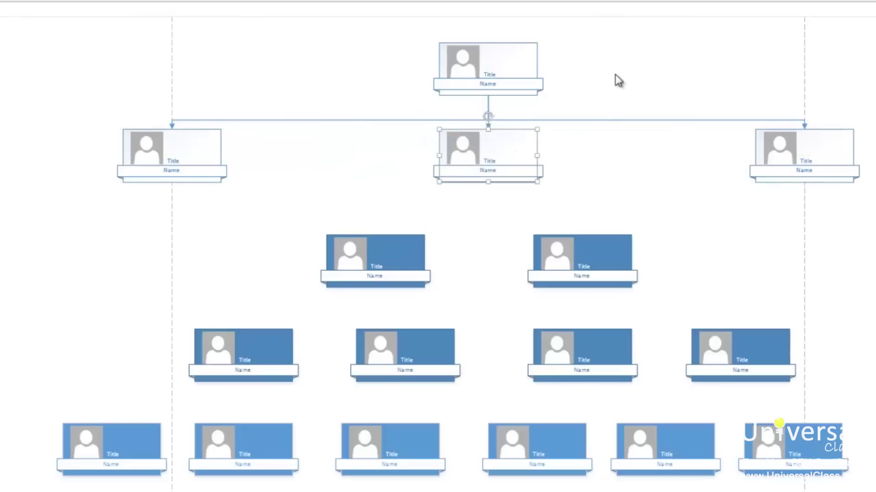
click(618, 91)
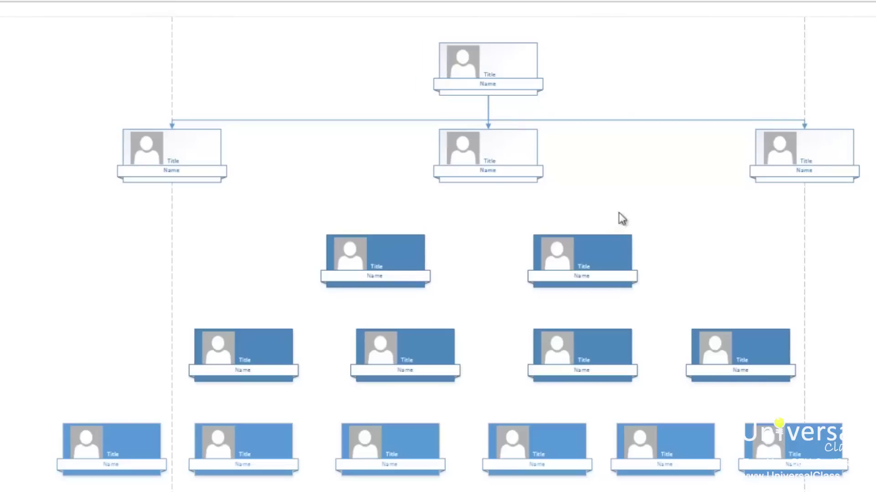
Restyle the blue org chart shapes with the Notch style.
click(594, 252)
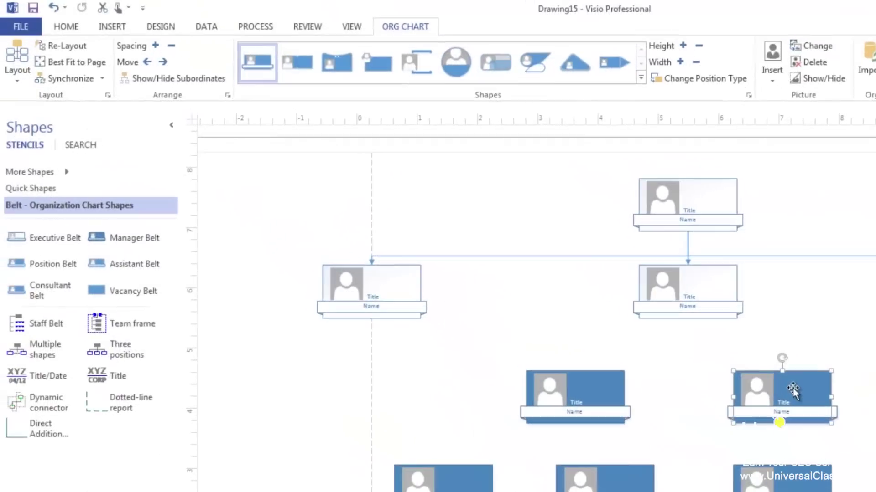
click(299, 61)
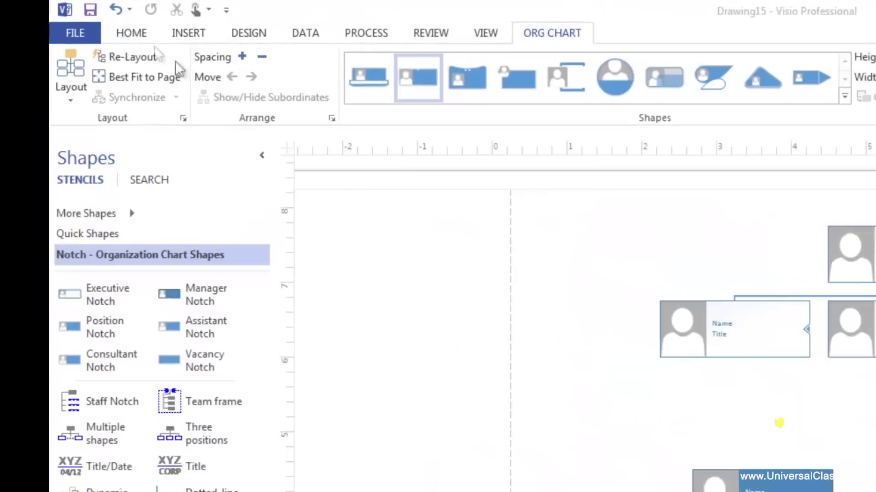
Create a new drawing from the Business Organization Chart template.
click(70, 29)
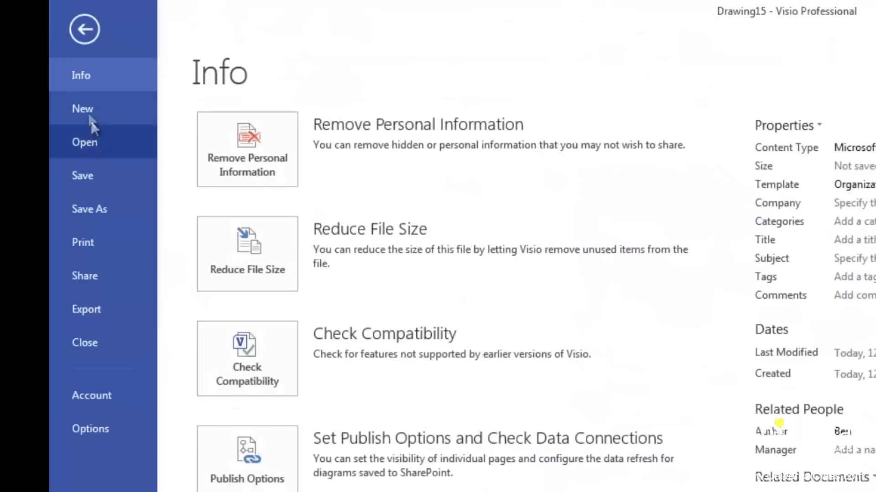
click(88, 108)
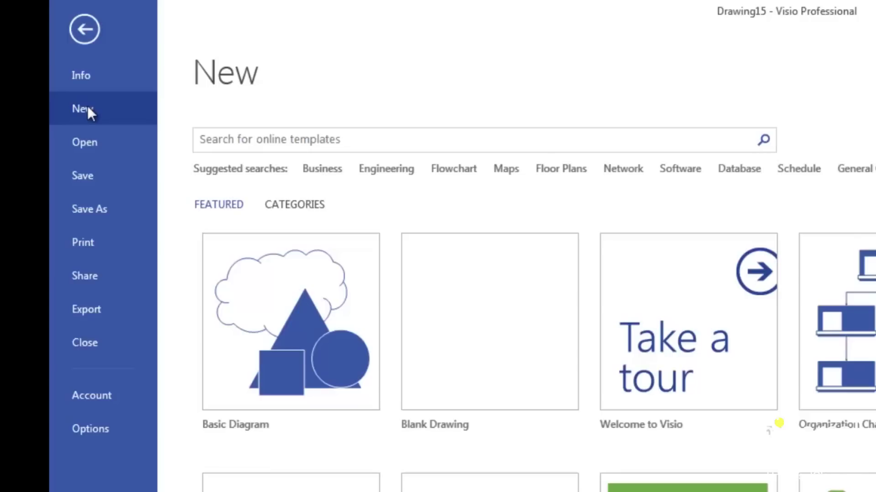
click(317, 170)
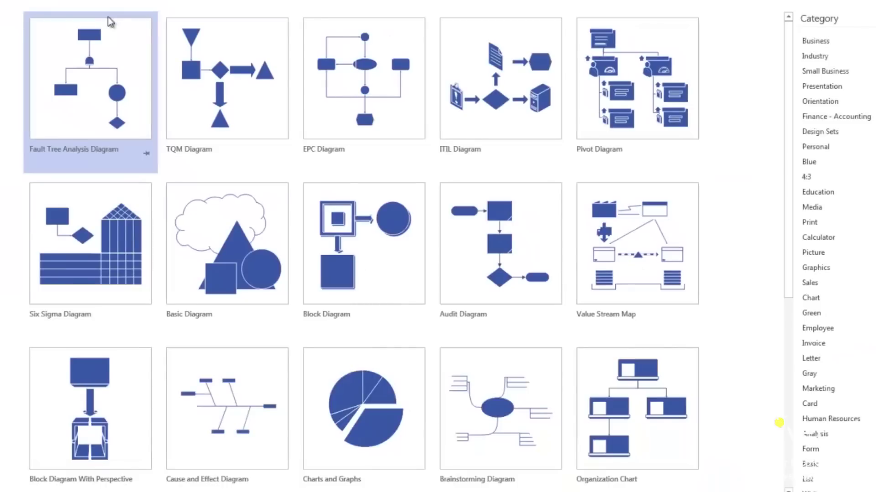
click(650, 403)
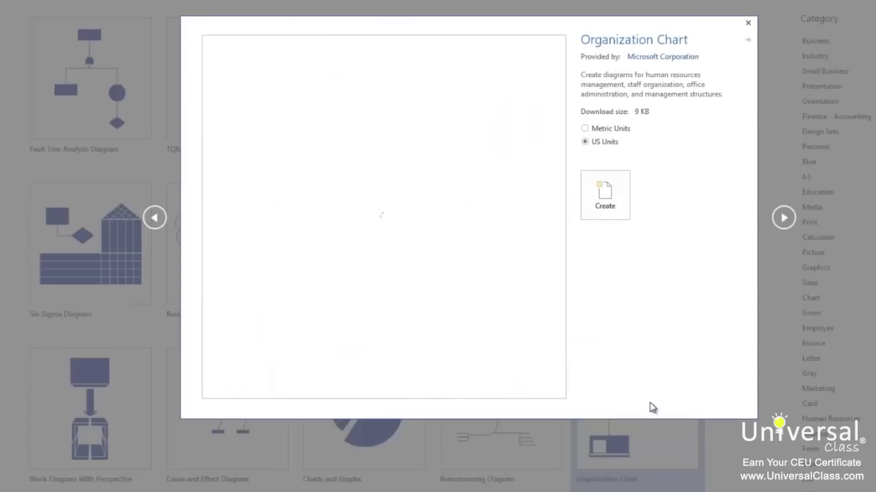
click(589, 206)
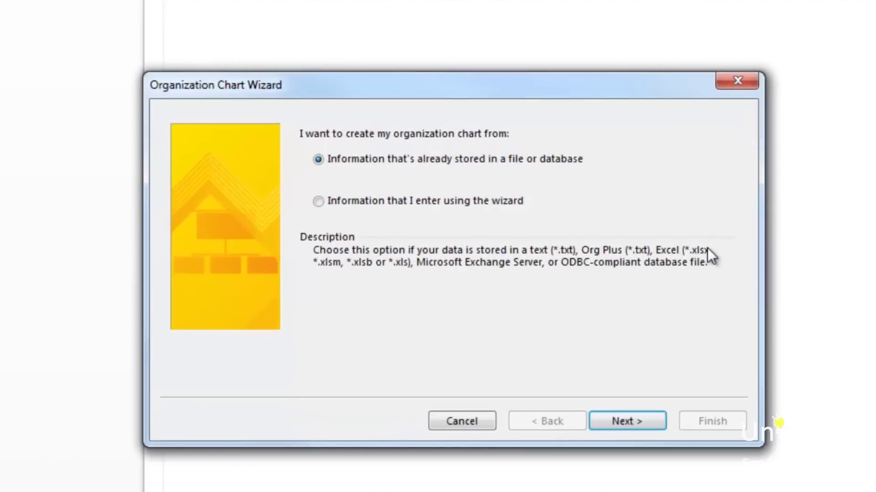
Choose to build the chart from a text, Org Plus or Excel file.
click(656, 420)
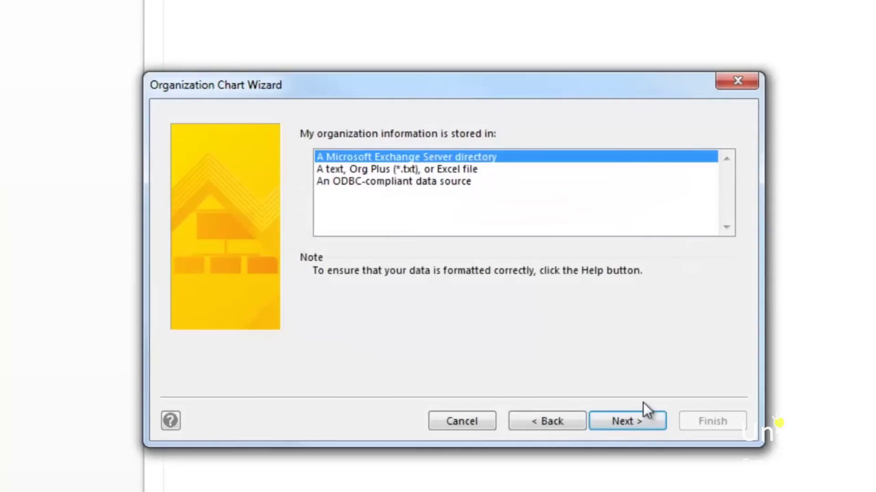
click(440, 170)
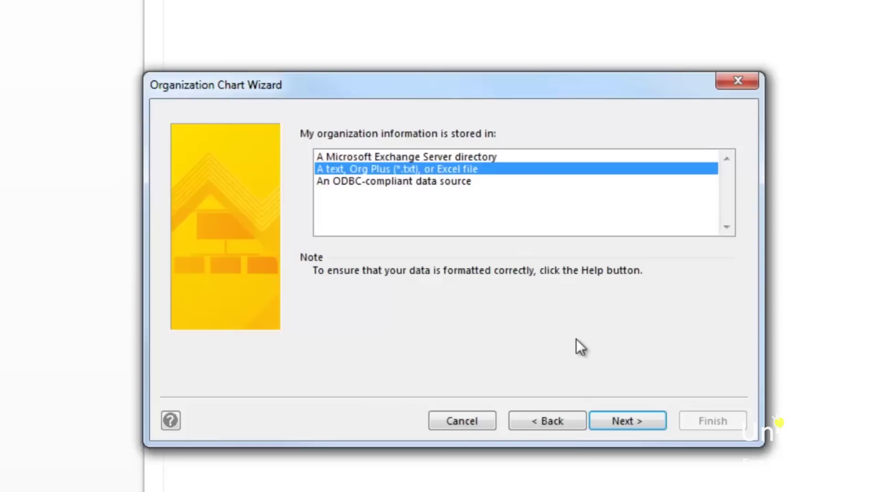
click(623, 426)
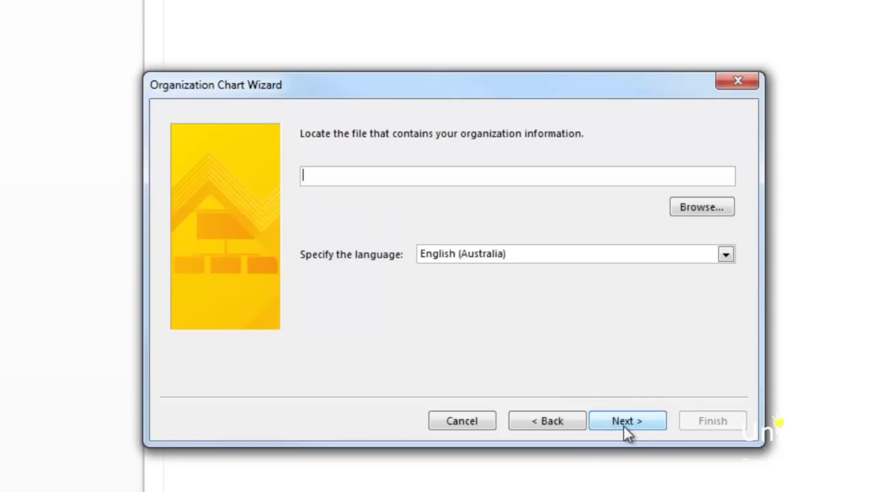
Select the Employees file and set the language to English (United States).
click(698, 209)
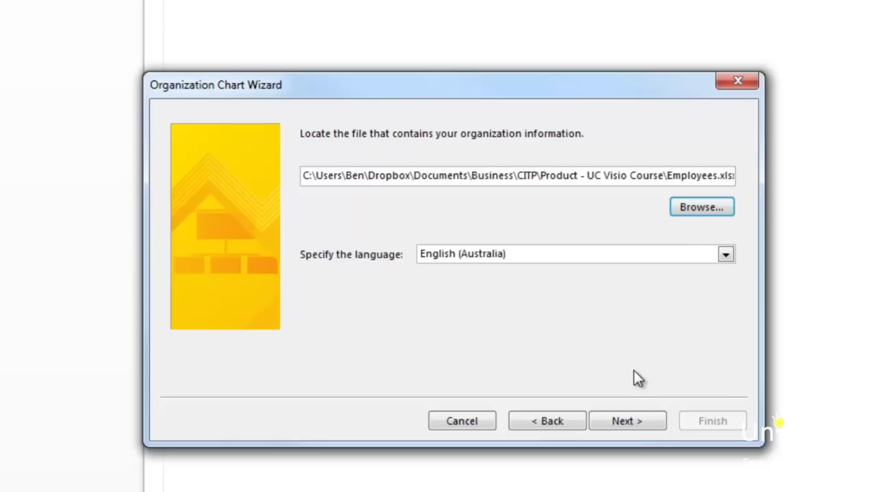
click(497, 258)
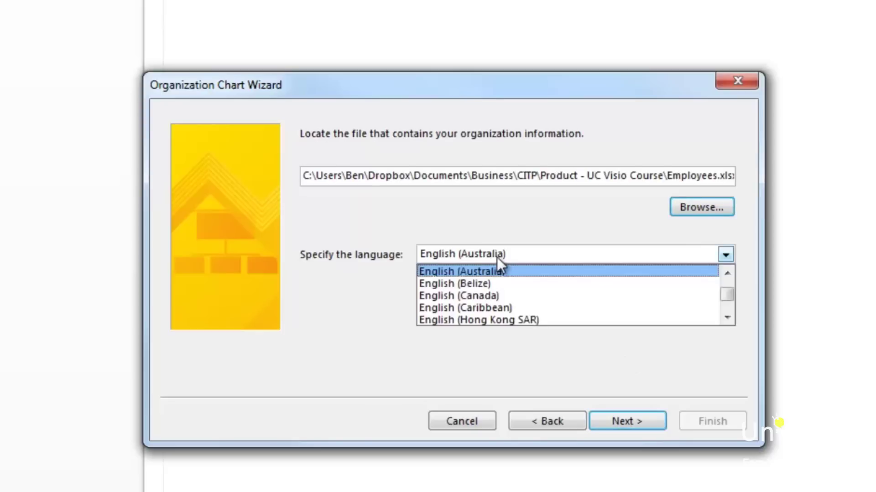
scroll(533, 282, down, 5)
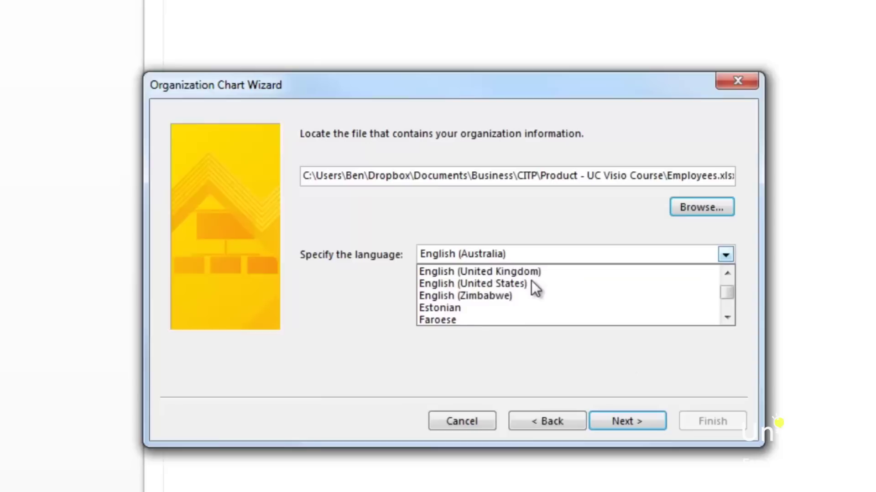
scroll(529, 301, up, 1)
click(524, 323)
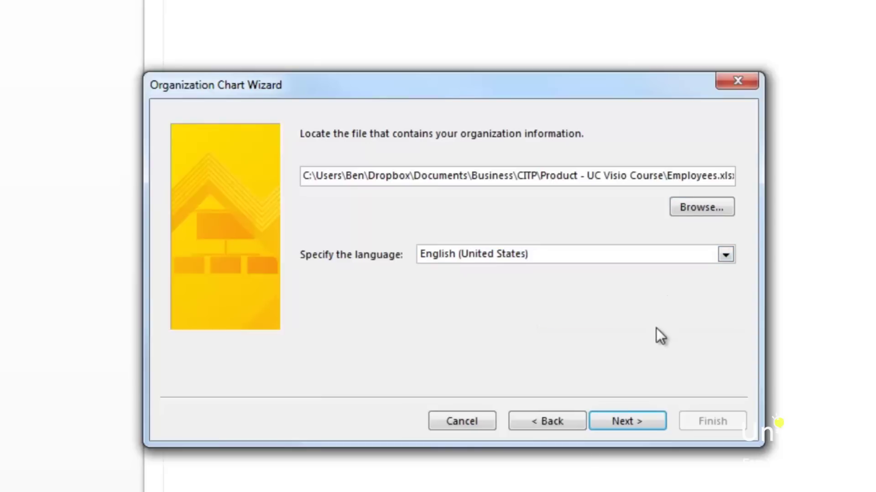
click(613, 417)
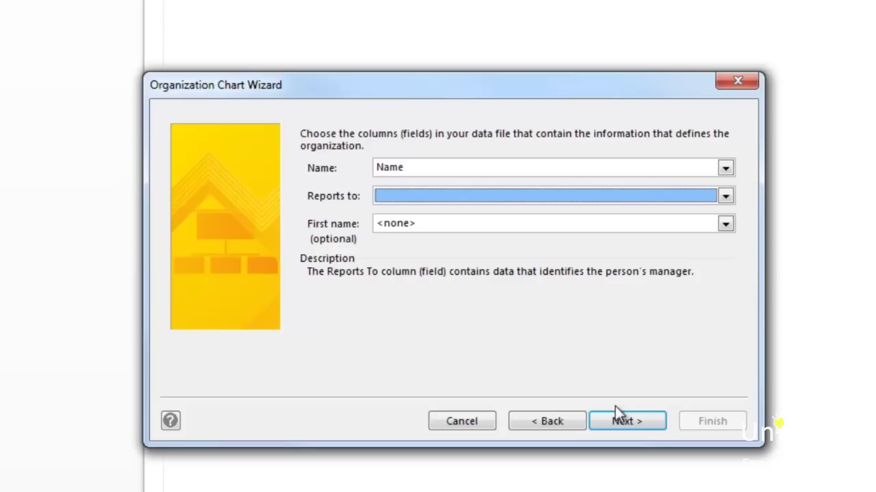
Map the Reports to column onto Position.
click(392, 192)
click(435, 224)
click(632, 418)
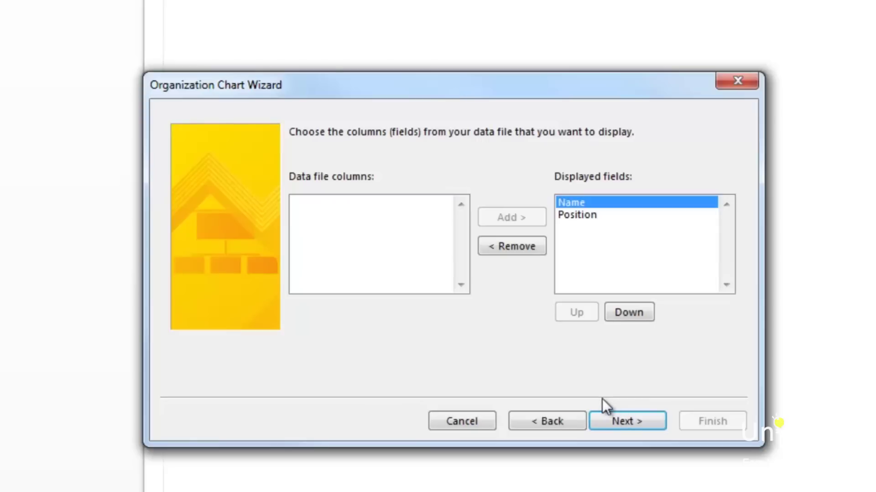
Keep Name and Position, skip pictures, finish with automatic page breaks, including the 4 entries.
click(623, 420)
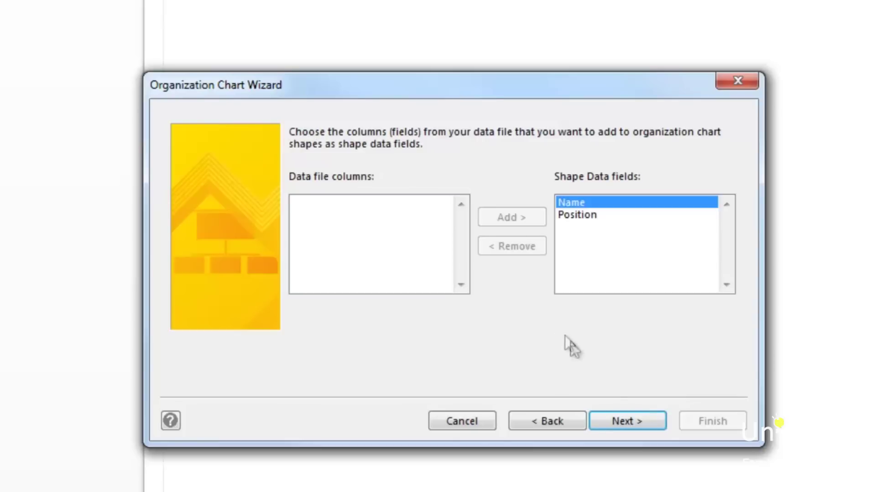
click(639, 420)
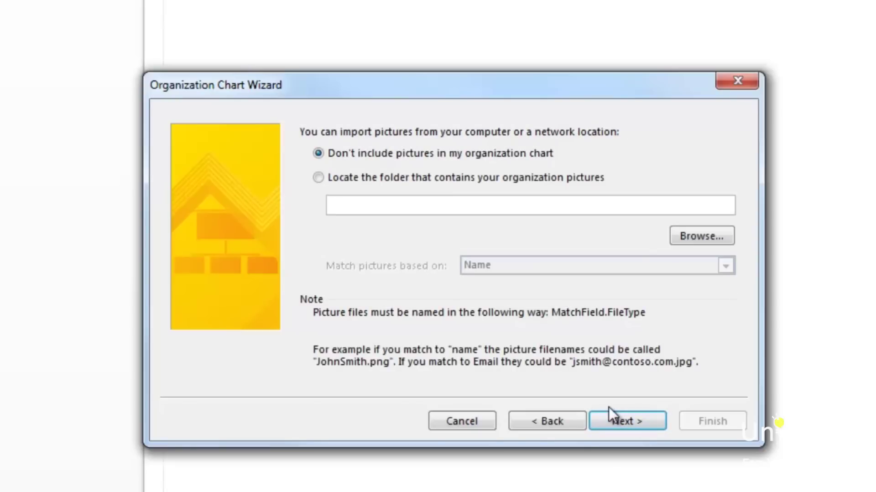
click(625, 428)
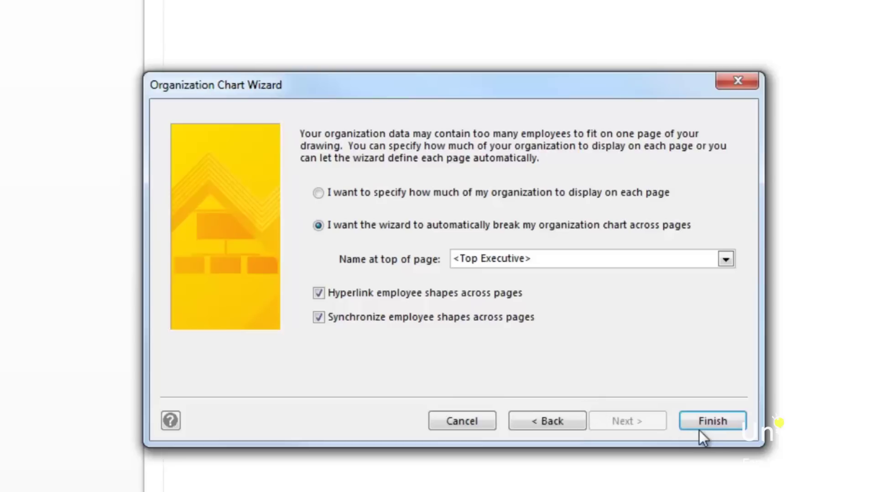
click(712, 428)
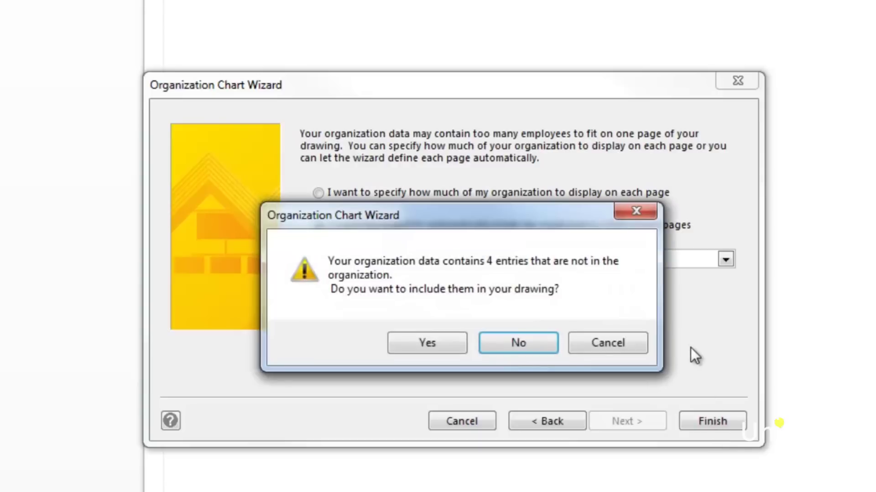
click(403, 346)
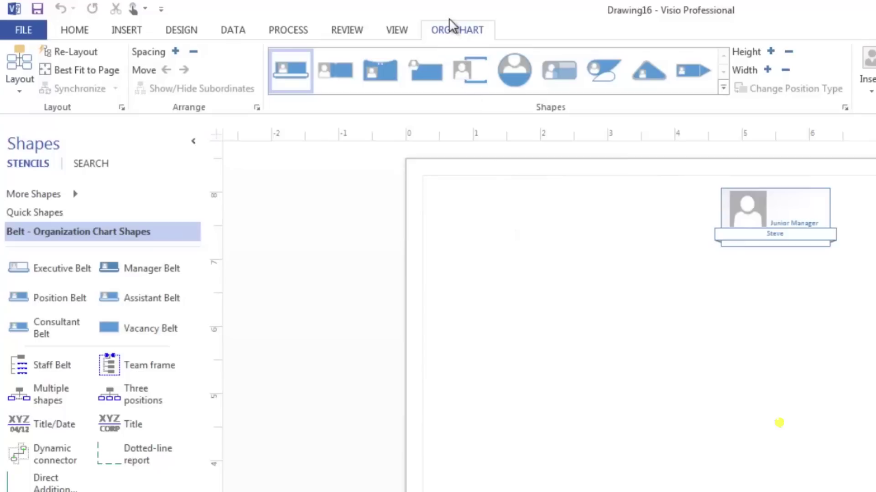
Open the ORG CHART Layout gallery for the generated chart.
click(9, 83)
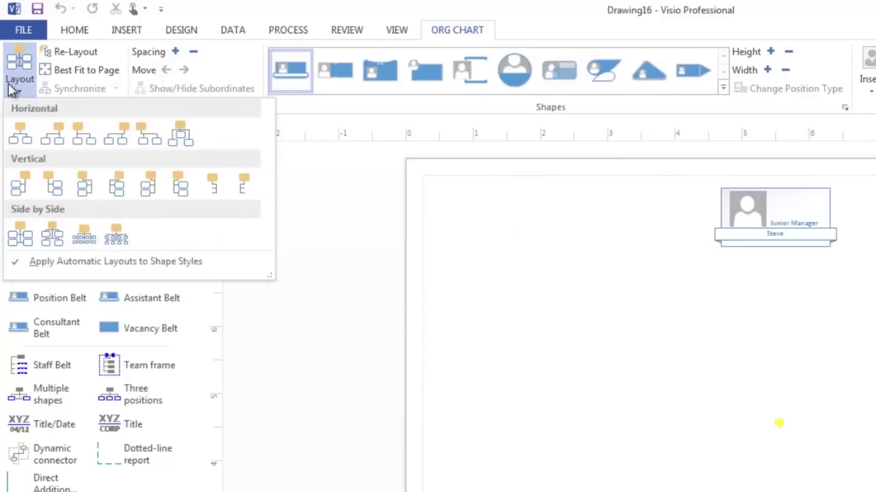